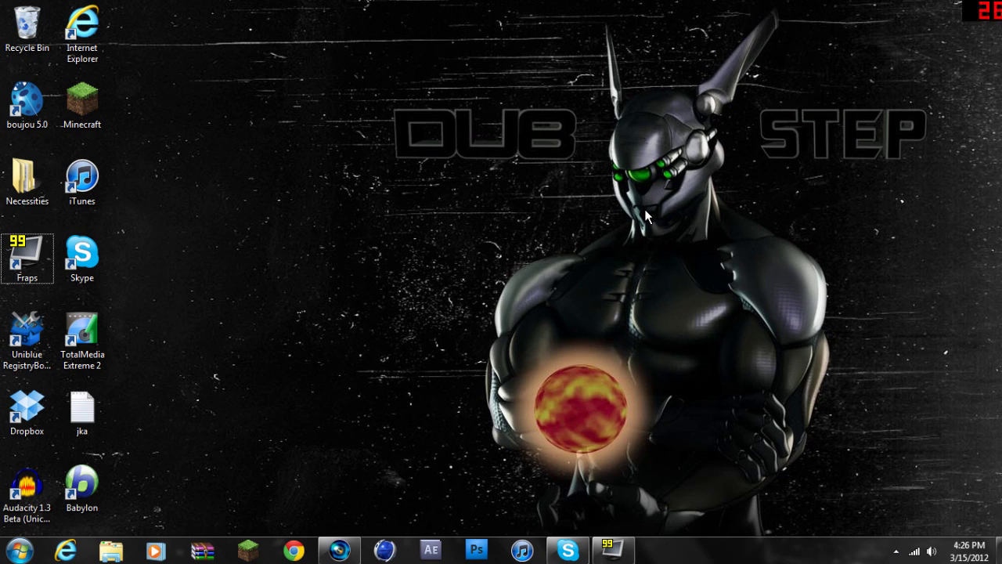
- Delete the Dwm screen recording from Project Media
{"action": "left_click", "coordinate": [328, 548]}
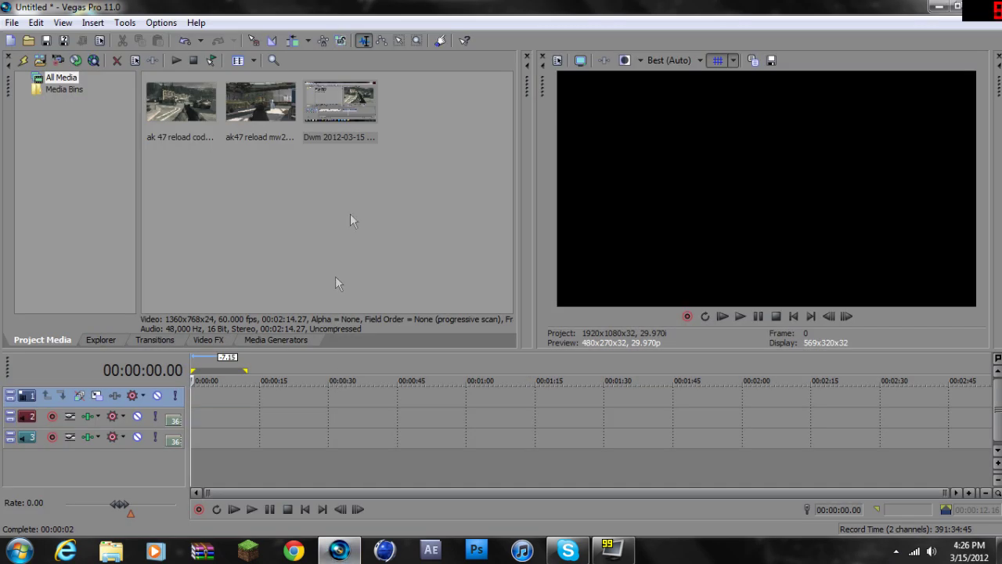
{"action": "left_click", "coordinate": [339, 102]}
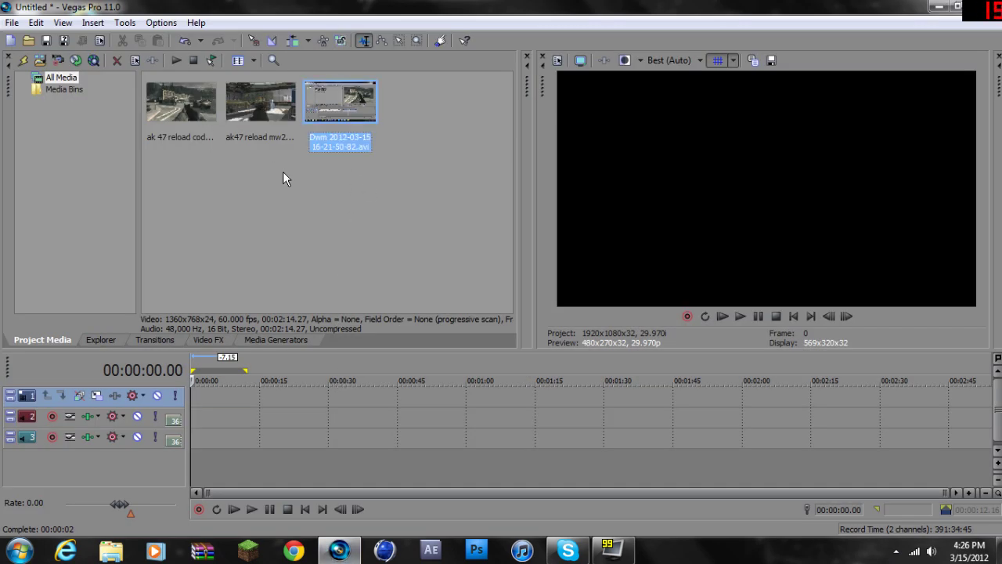
{"action": "left_click", "coordinate": [282, 172]}
{"action": "left_click", "coordinate": [347, 115]}
{"action": "key", "text": "Delete"}
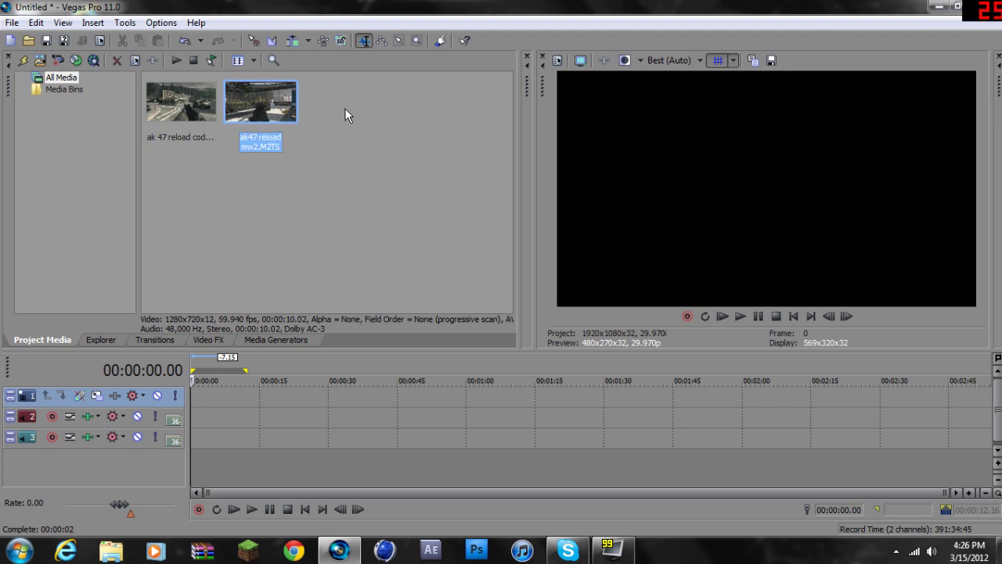
- Place the ak 47 reload cod4 clip at the start of the timeline
{"action": "left_click", "coordinate": [188, 155]}
{"action": "left_click_drag", "start_coordinate": [185, 109], "coordinate": [219, 383]}
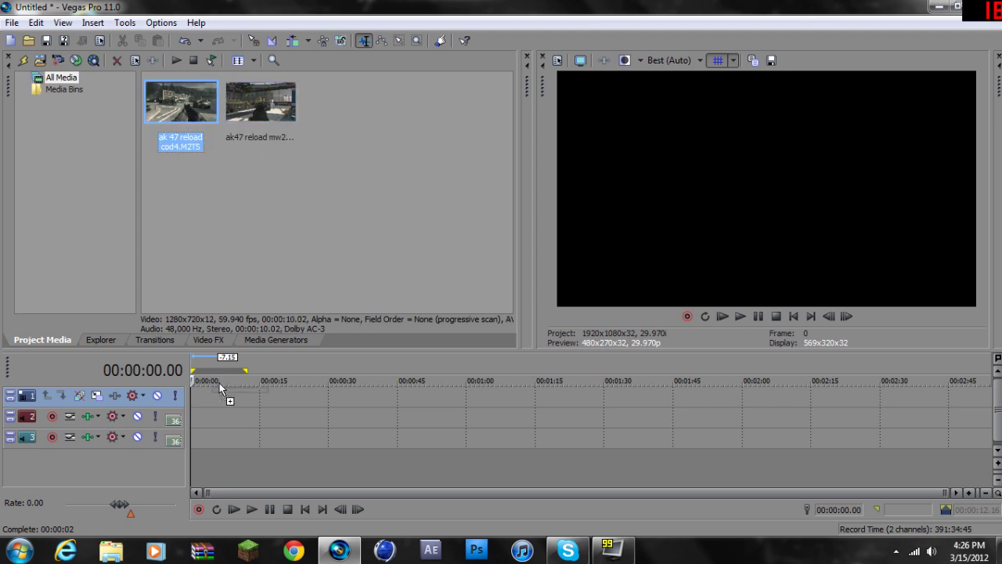
{"action": "left_click_drag", "start_coordinate": [198, 416], "coordinate": [198, 425]}
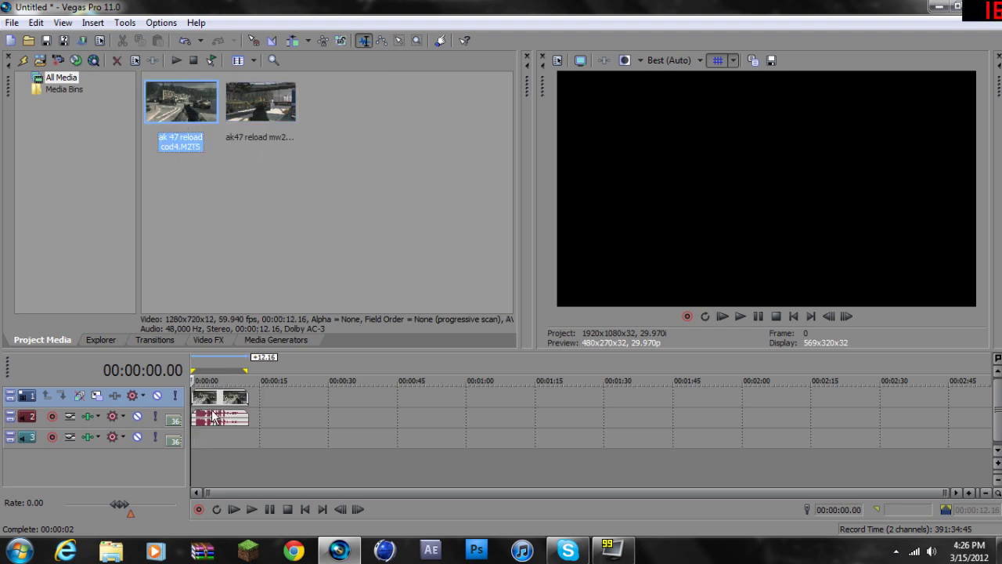
- Zoom the timeline in on the cod4 clip and park the playhead at 00:00:07.19
{"action": "left_click", "coordinate": [213, 400]}
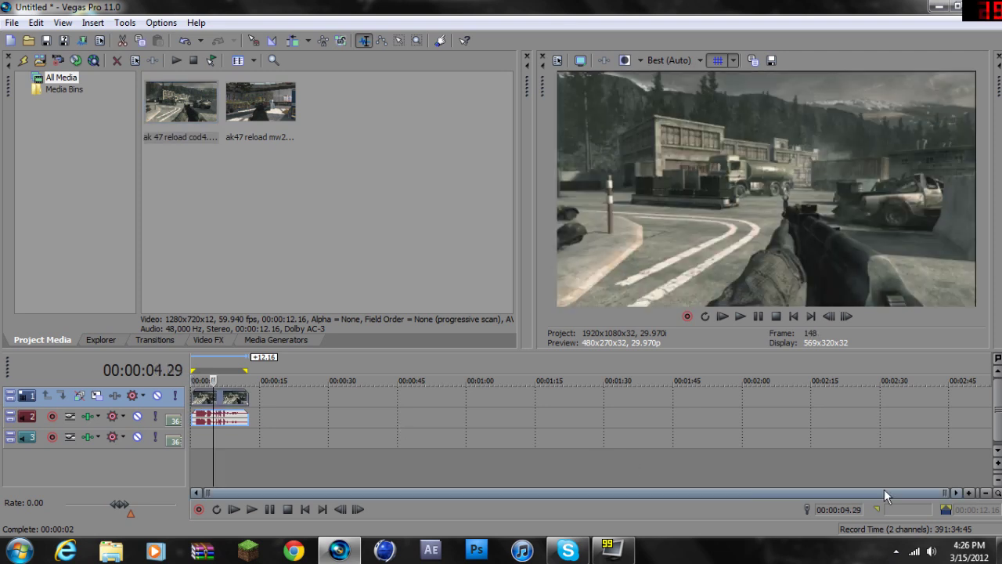
{"action": "left_click_drag", "start_coordinate": [966, 493], "coordinate": [998, 465]}
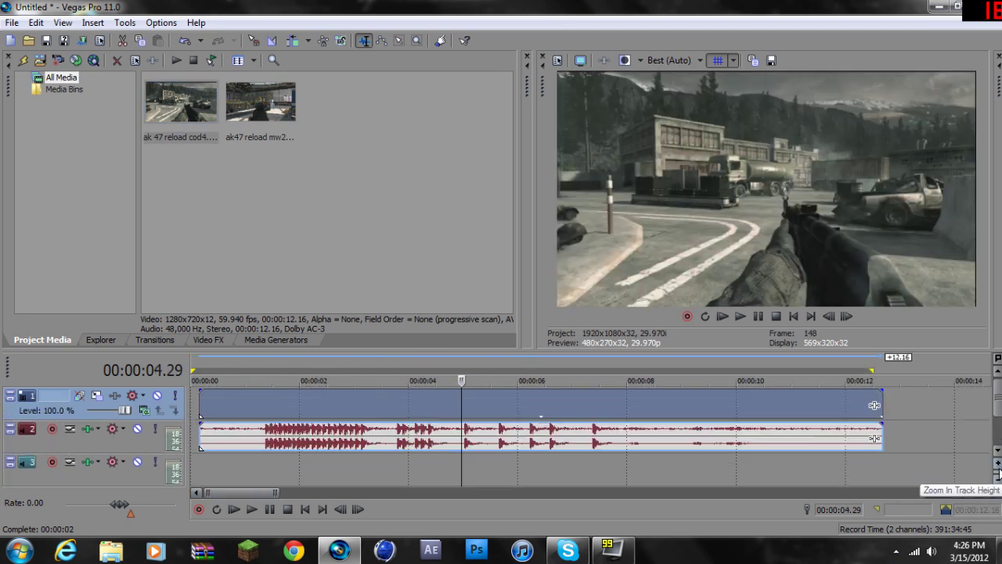
{"action": "left_click", "coordinate": [600, 408]}
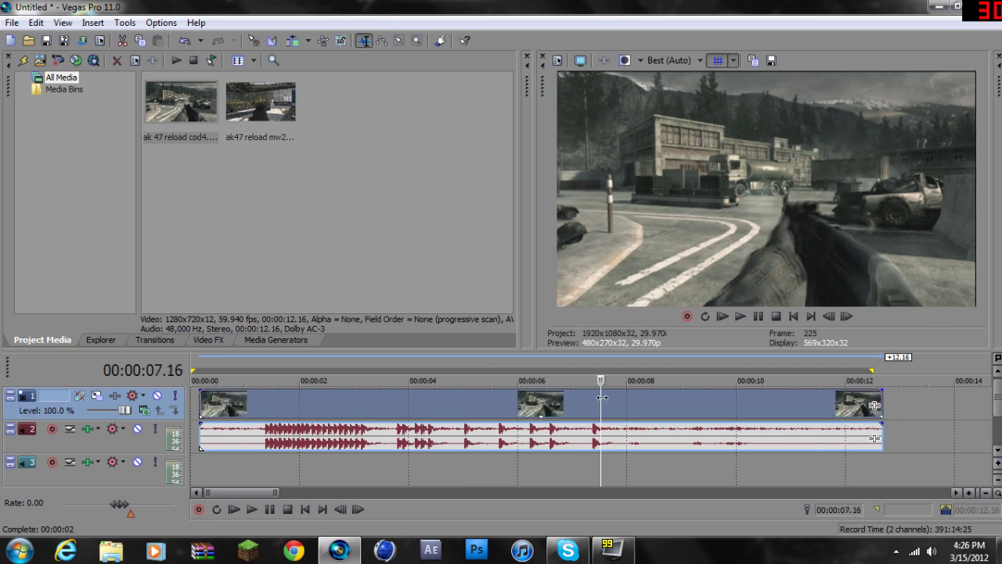
{"action": "left_click", "coordinate": [602, 398]}
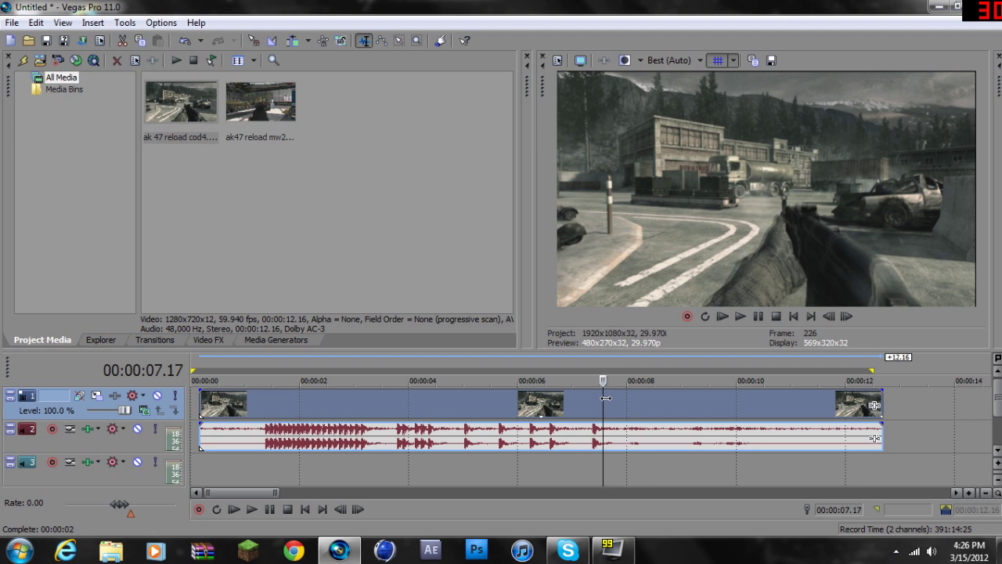
{"action": "left_click", "coordinate": [606, 398]}
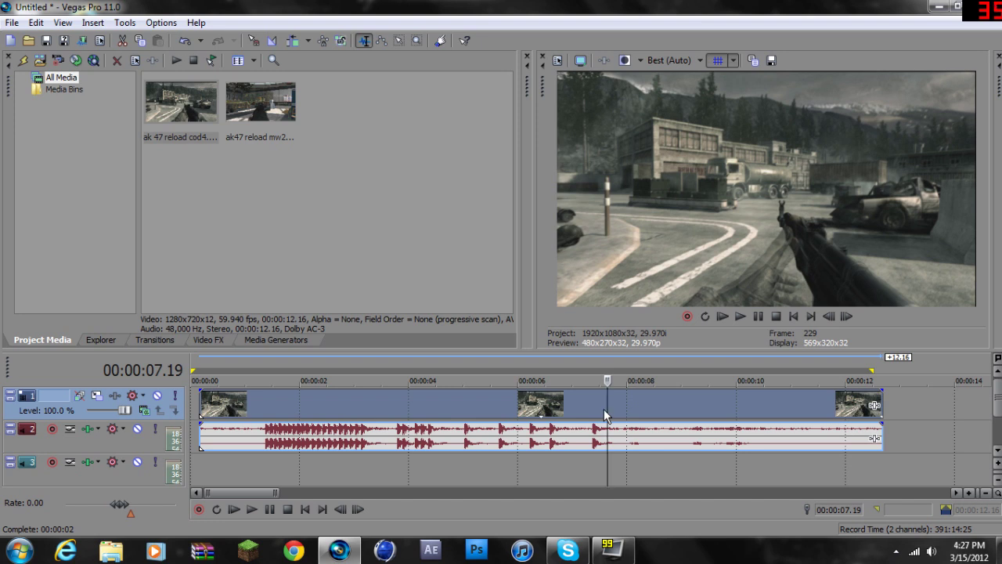
- Split the cod4 clip at 00:00:07.19 with S and leave a short gap before its second part
{"action": "key", "text": "s"}
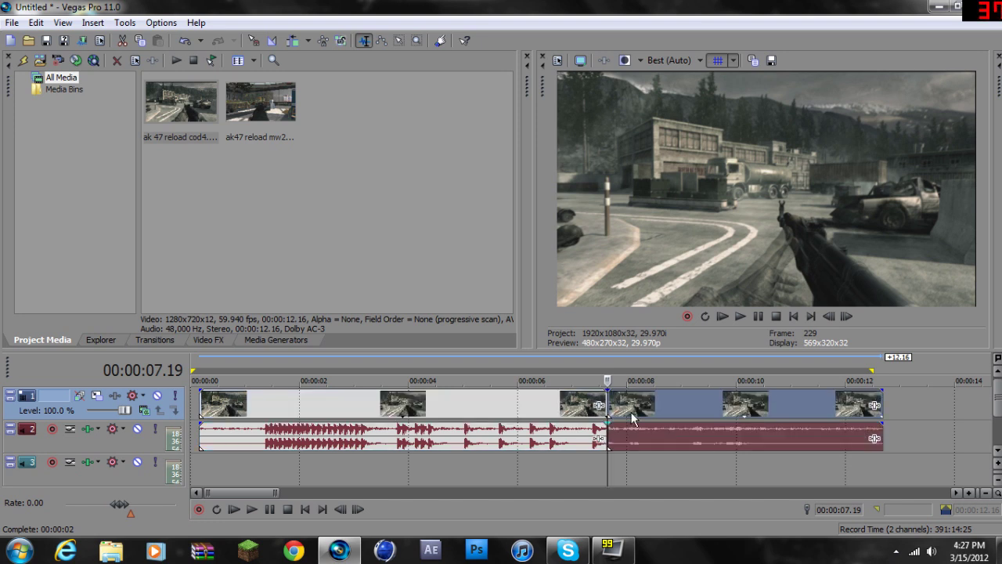
{"action": "left_click_drag", "start_coordinate": [636, 416], "coordinate": [659, 416]}
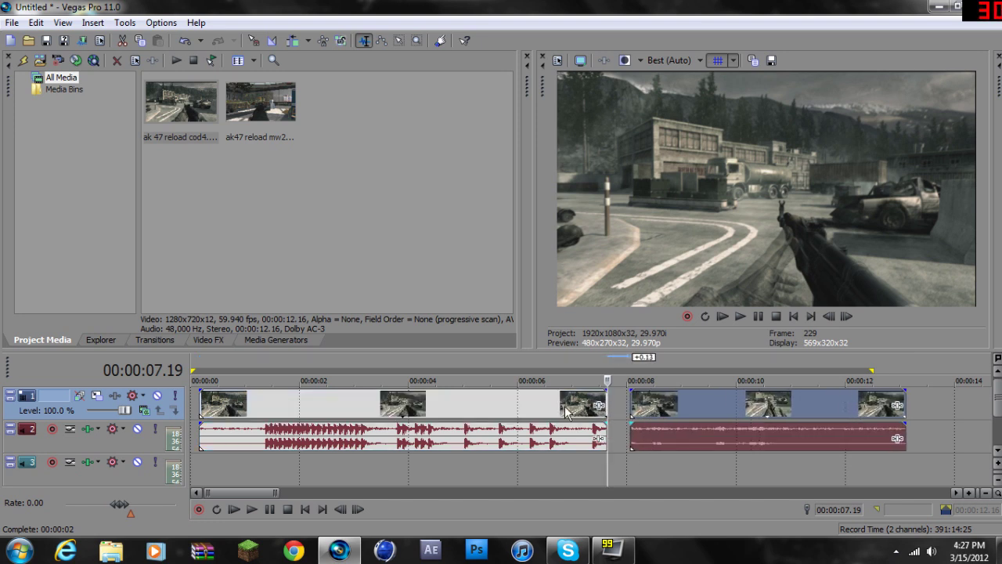
{"action": "mouse_move", "coordinate": [554, 415]}
{"action": "left_mouse_down"}
{"action": "mouse_move", "coordinate": [527, 408]}
{"action": "mouse_move", "coordinate": [544, 407]}
{"action": "left_mouse_up"}
{"action": "left_click_drag", "start_coordinate": [645, 410], "coordinate": [649, 410]}
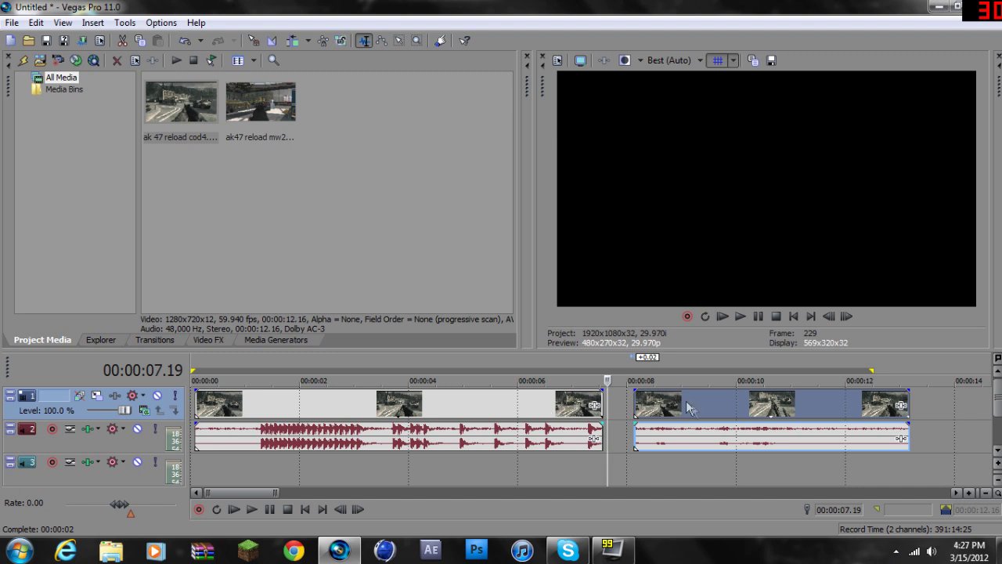
{"action": "left_click_drag", "start_coordinate": [690, 407], "coordinate": [706, 405]}
{"action": "left_click_drag", "start_coordinate": [534, 405], "coordinate": [530, 404]}
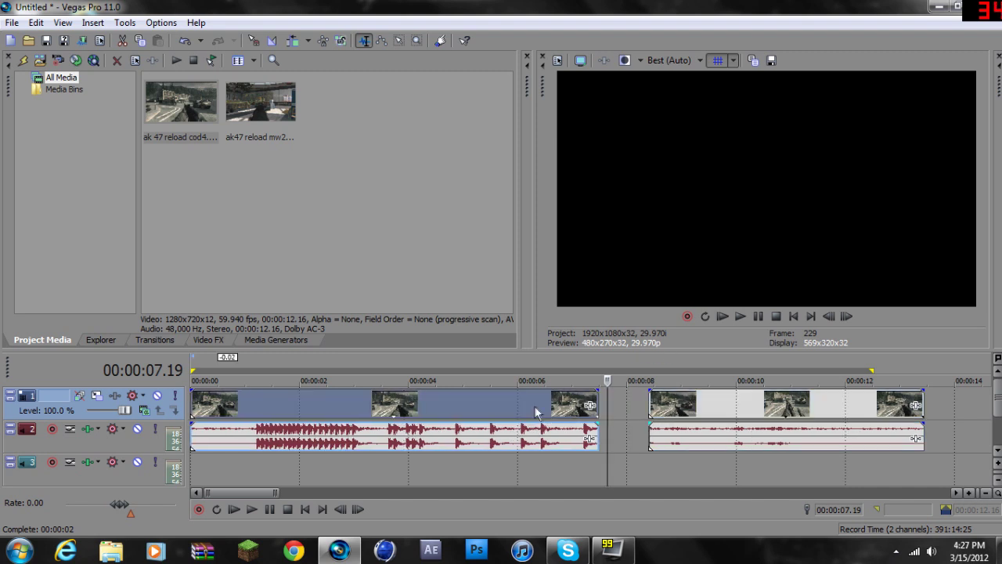
{"action": "left_click", "coordinate": [716, 407]}
{"action": "left_click_drag", "start_coordinate": [719, 409], "coordinate": [770, 410]}
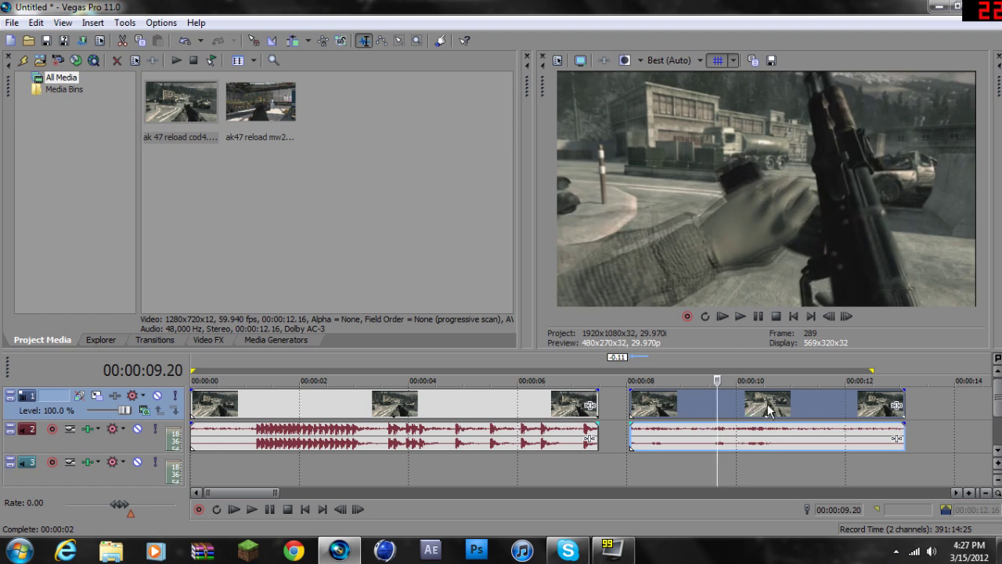
{"action": "left_click", "coordinate": [707, 405]}
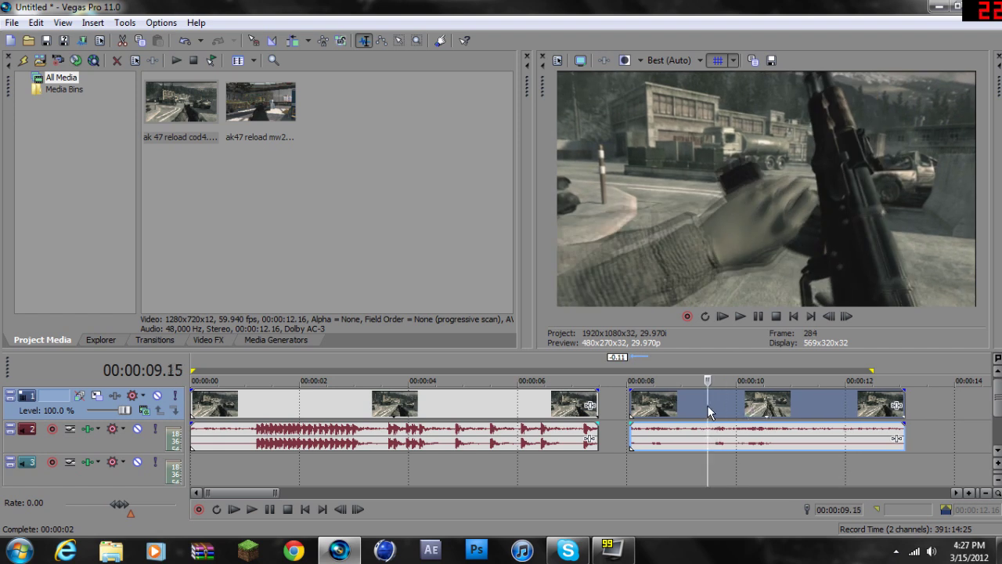
{"action": "left_click", "coordinate": [694, 434]}
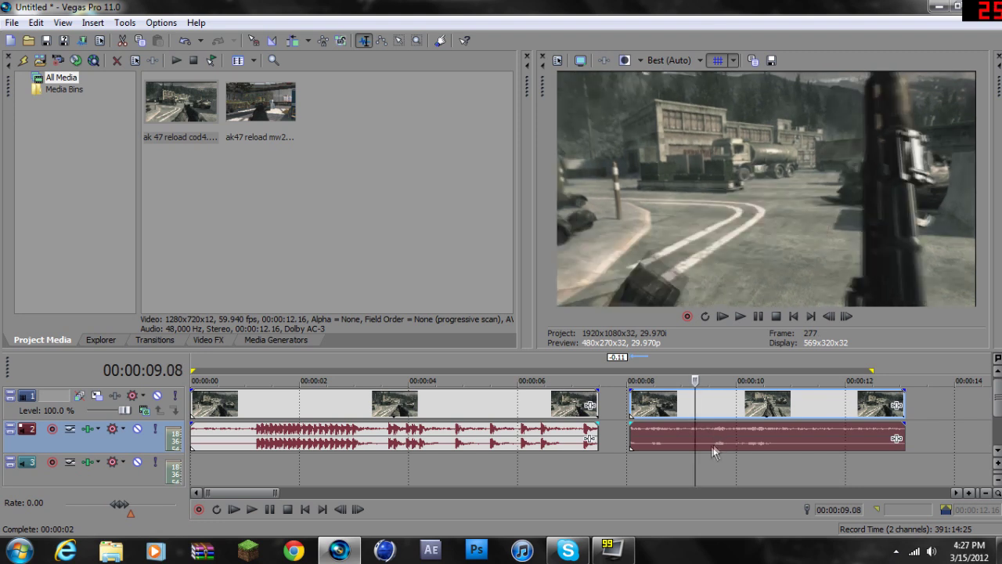
{"action": "left_click", "coordinate": [719, 400]}
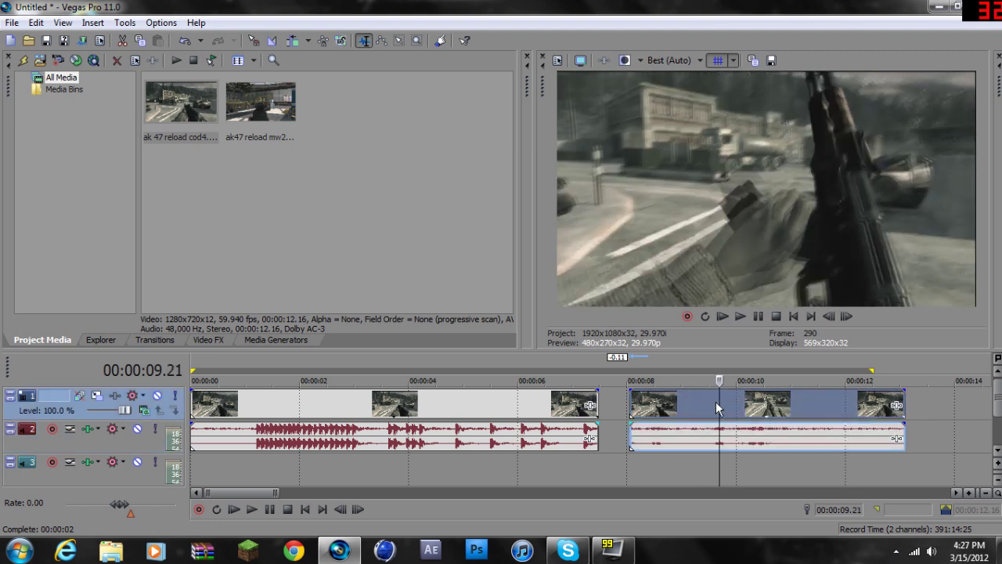
{"action": "right_click", "coordinate": [712, 401]}
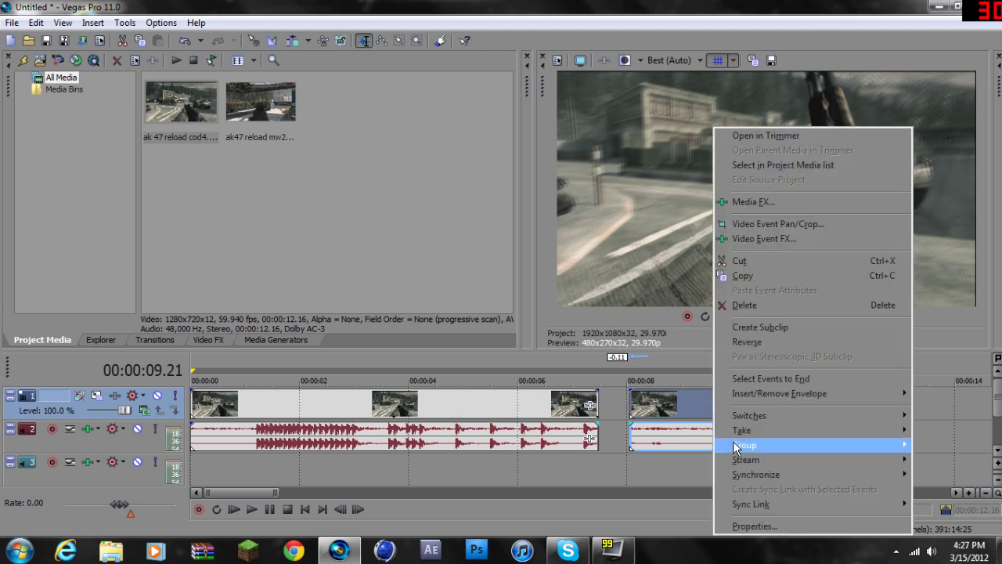
{"action": "left_click", "coordinate": [683, 397]}
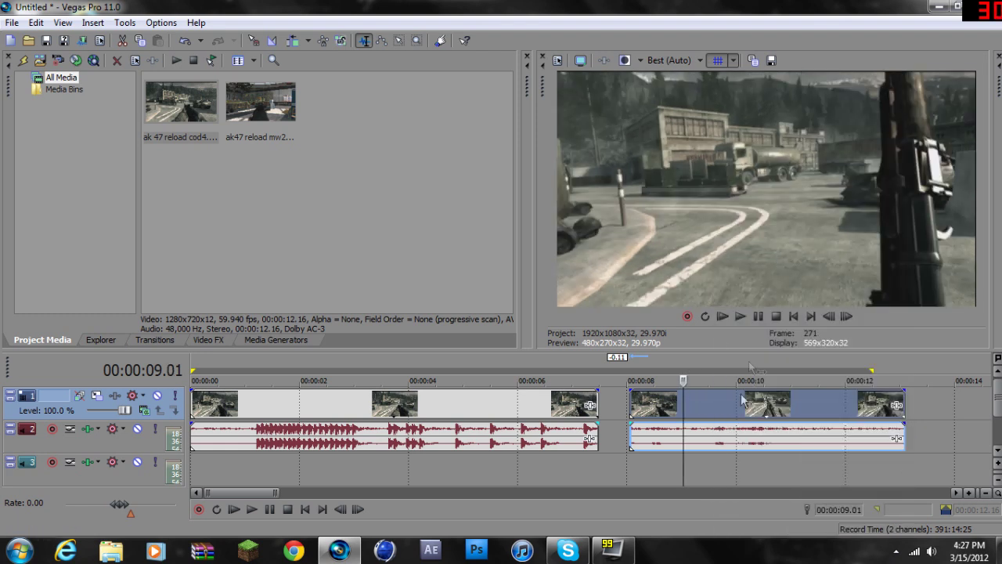
{"action": "left_click", "coordinate": [722, 408]}
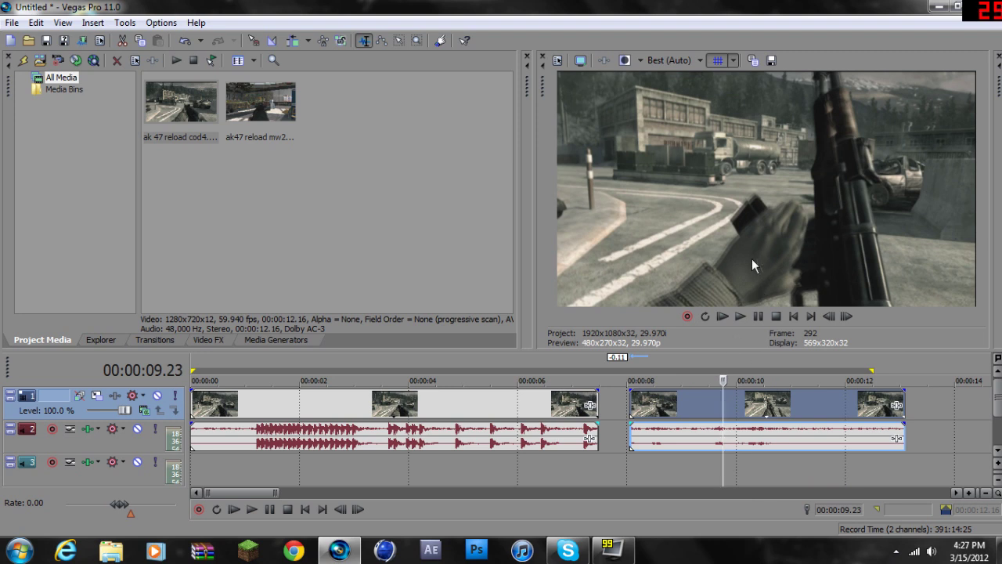
{"action": "left_click_drag", "start_coordinate": [722, 381], "coordinate": [751, 380]}
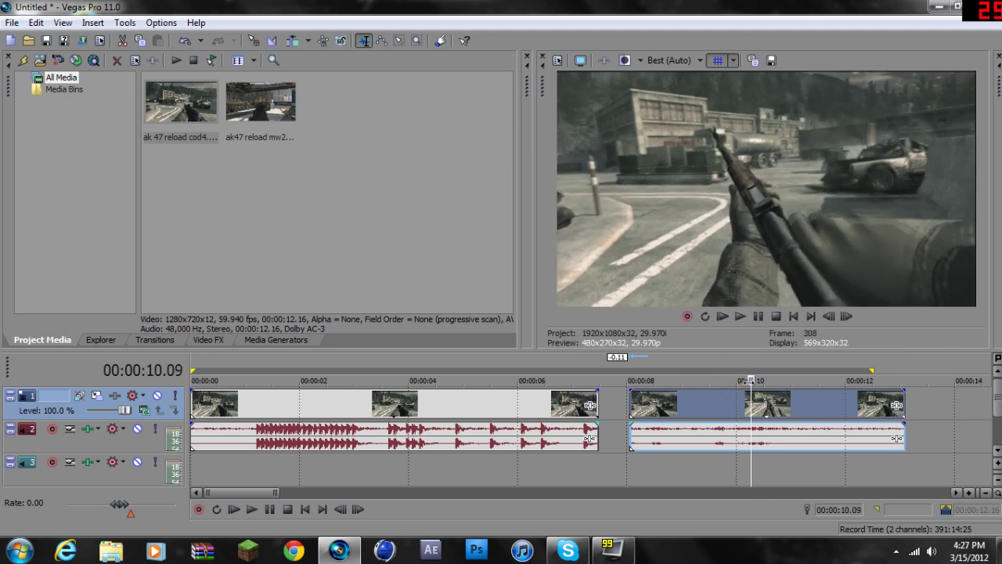
{"action": "key", "text": "space"}
{"action": "key", "text": "space"}
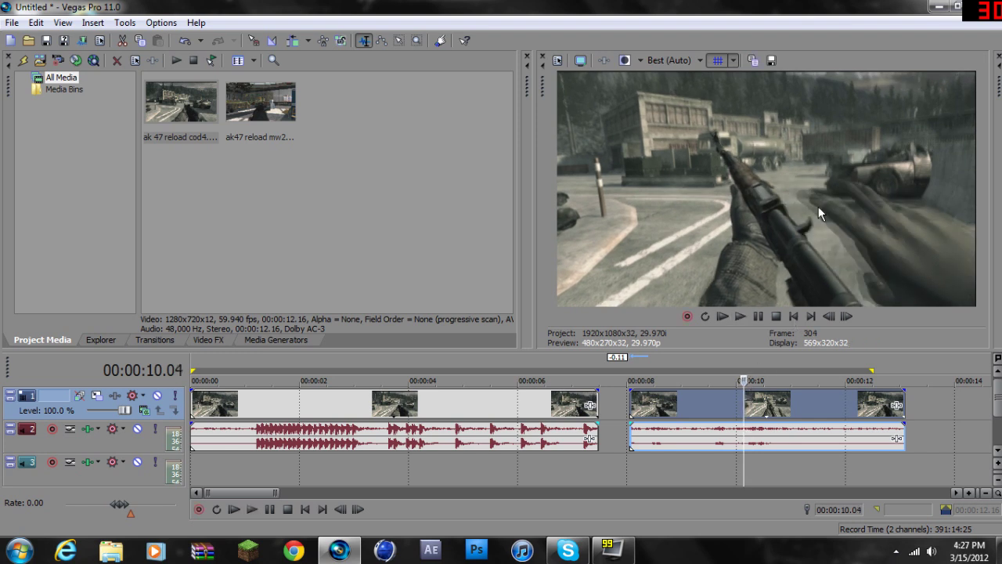
{"action": "right_click", "coordinate": [724, 405]}
- Turn on Disable resample for the second event, then slide it left toward the first part
{"action": "left_click", "coordinate": [753, 525]}
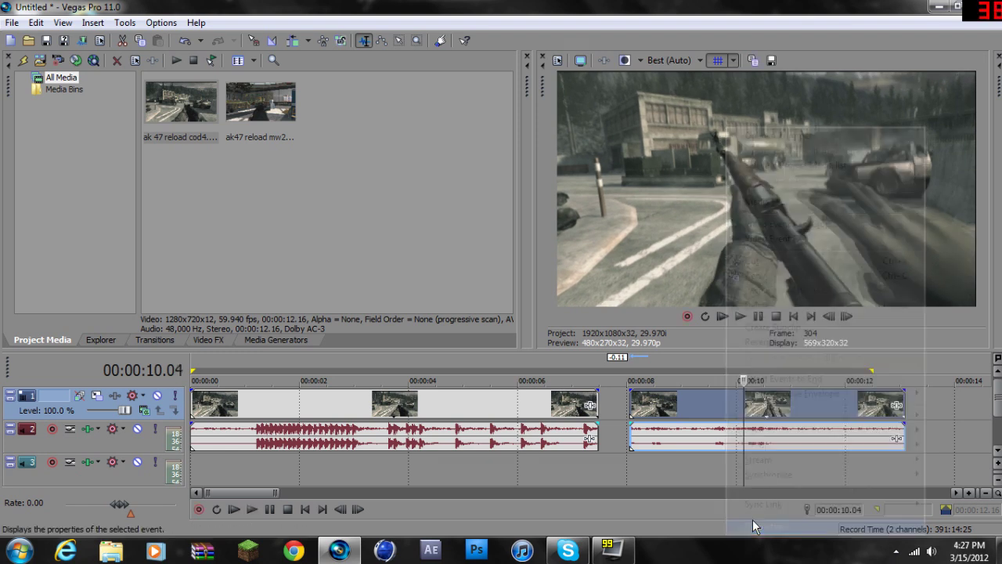
{"action": "left_click", "coordinate": [391, 237]}
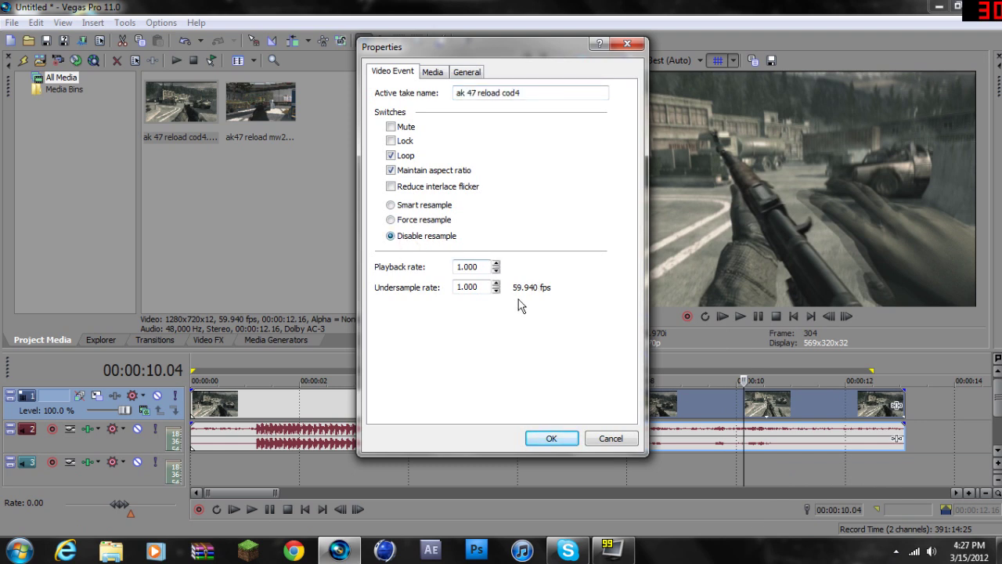
{"action": "left_click", "coordinate": [560, 439]}
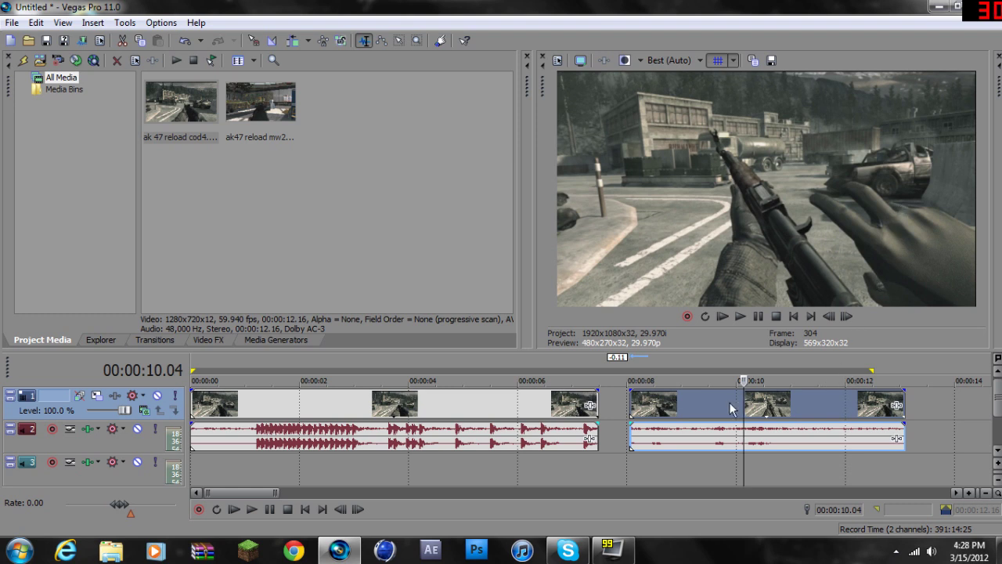
{"action": "mouse_move", "coordinate": [718, 403]}
{"action": "left_mouse_down"}
{"action": "mouse_move", "coordinate": [693, 404]}
{"action": "mouse_move", "coordinate": [701, 410]}
{"action": "left_mouse_up"}
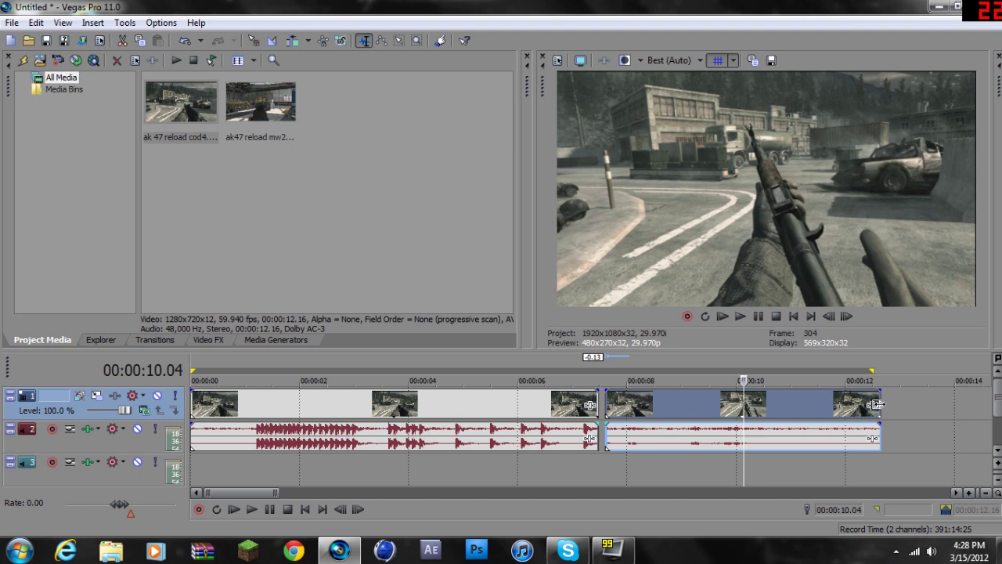
- Zoom the timeline out two steps to show the whole edit
{"action": "left_click", "coordinate": [985, 493]}
{"action": "left_click", "coordinate": [985, 493]}
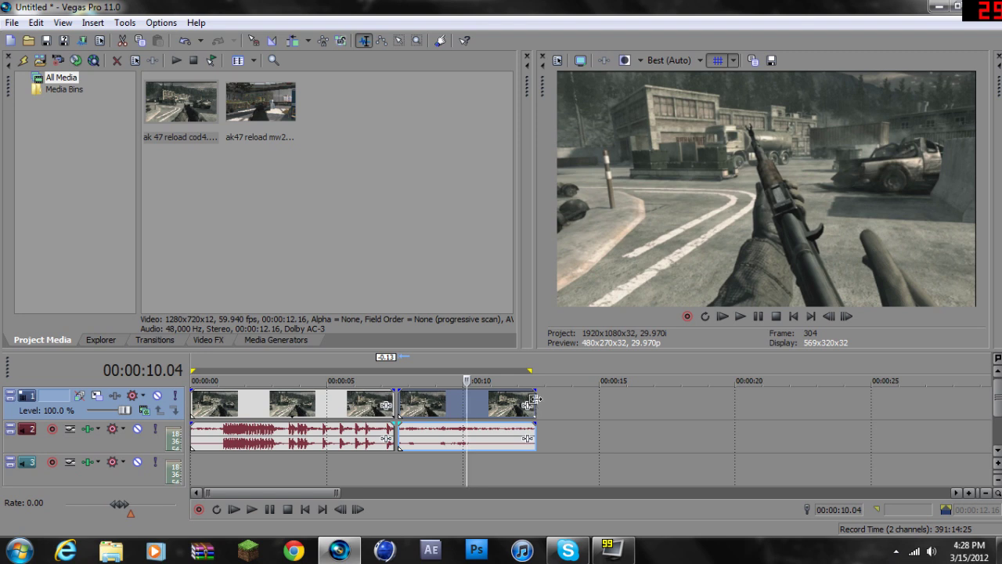
- Time-stretch the second part's end out to about 00:00:27 for maximum slow motion
{"action": "mouse_move", "coordinate": [534, 400]}
{"action": "left_mouse_down"}
{"action": "mouse_move", "coordinate": [421, 401]}
{"action": "mouse_move", "coordinate": [658, 401]}
{"action": "mouse_move", "coordinate": [432, 402]}
{"action": "mouse_move", "coordinate": [649, 402]}
{"action": "mouse_move", "coordinate": [535, 405]}
{"action": "left_mouse_up"}
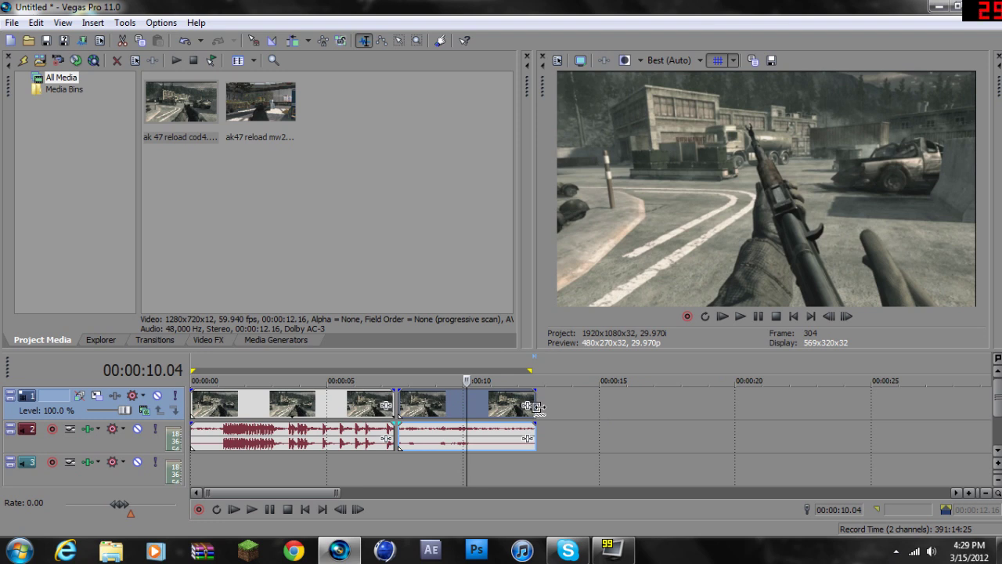
{"action": "left_click_drag", "start_coordinate": [537, 405], "coordinate": [392, 437]}
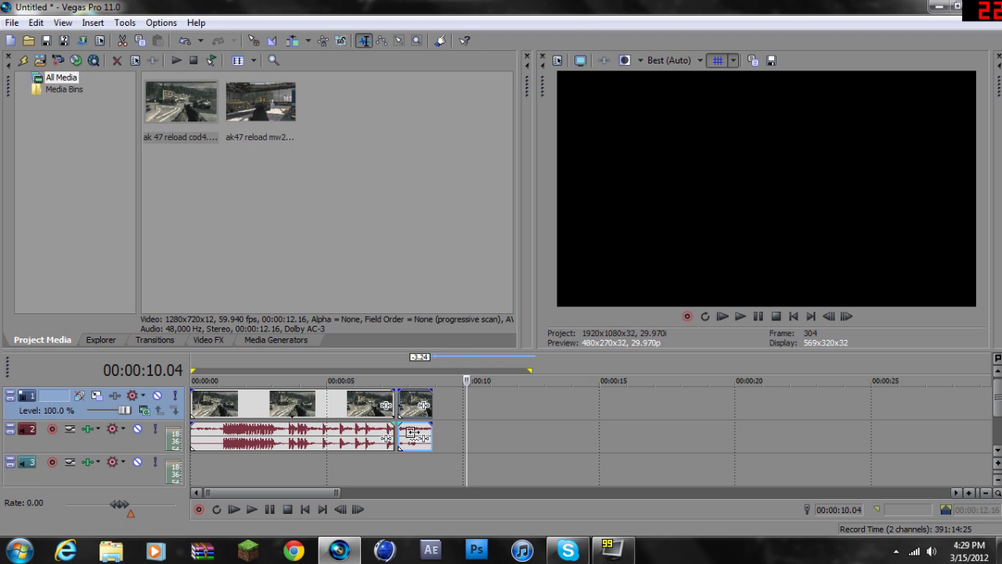
{"action": "left_click_drag", "start_coordinate": [432, 436], "coordinate": [478, 436]}
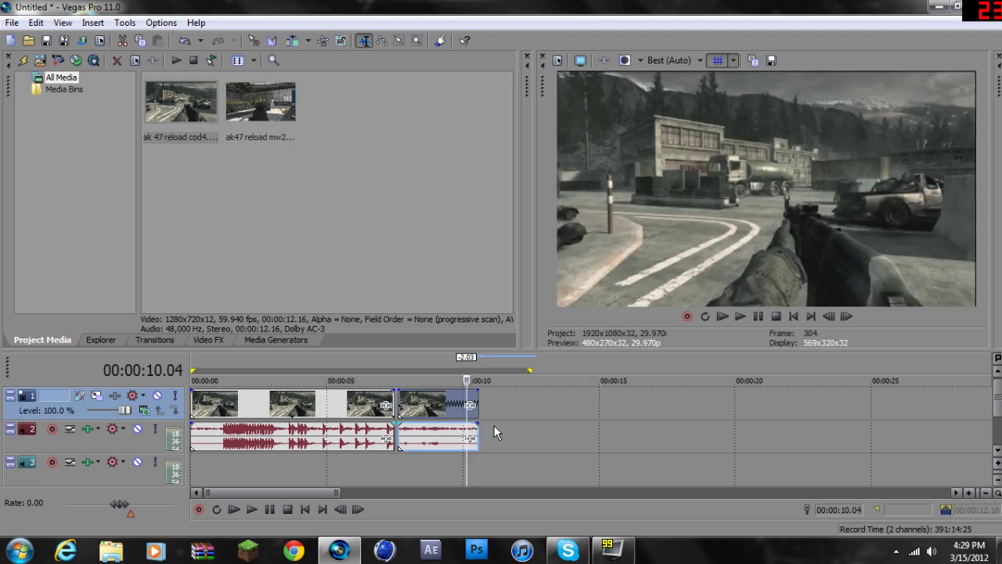
{"action": "left_click_drag", "start_coordinate": [479, 436], "coordinate": [959, 421]}
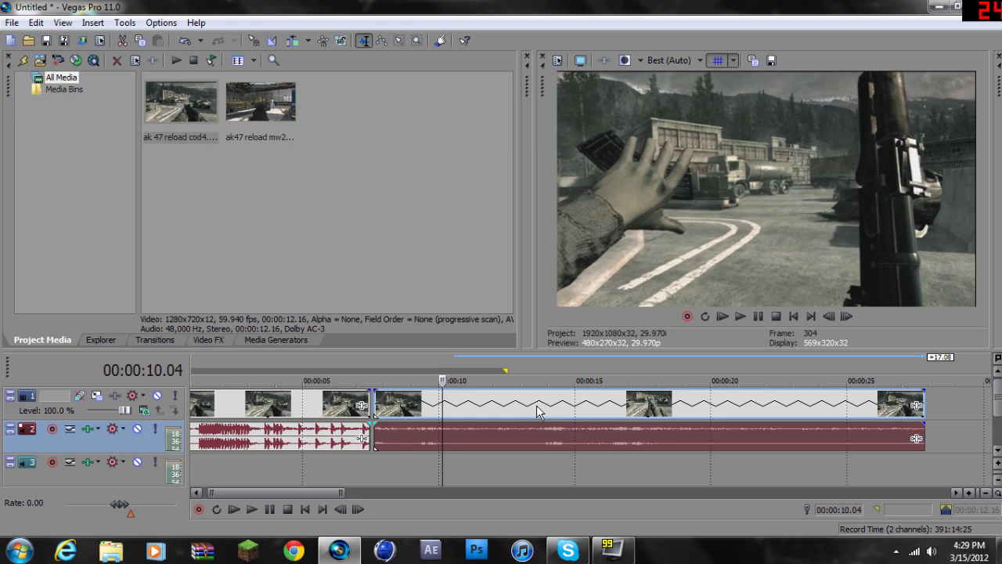
{"action": "left_click", "coordinate": [375, 406]}
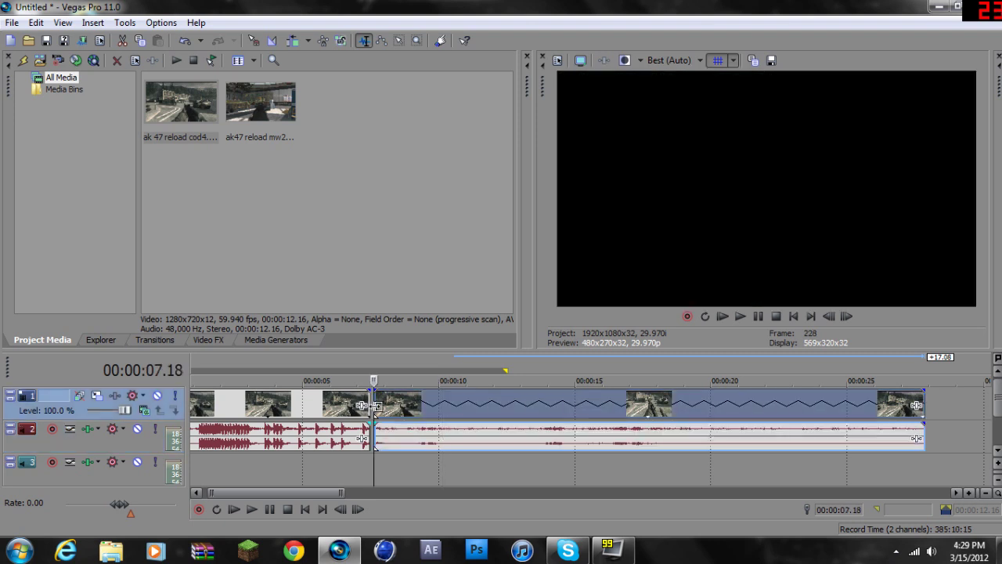
{"action": "left_click", "coordinate": [398, 406]}
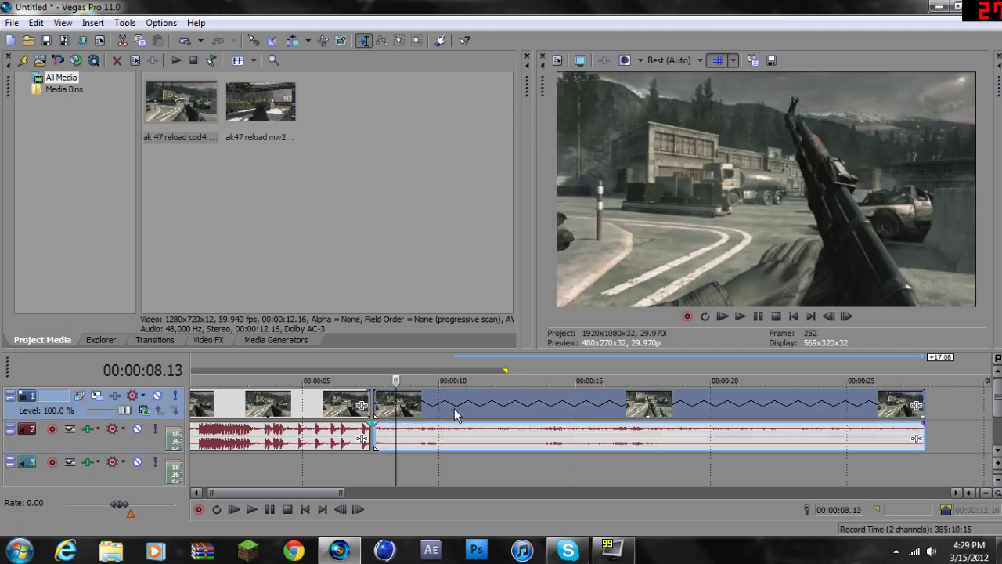
{"action": "left_click", "coordinate": [455, 415]}
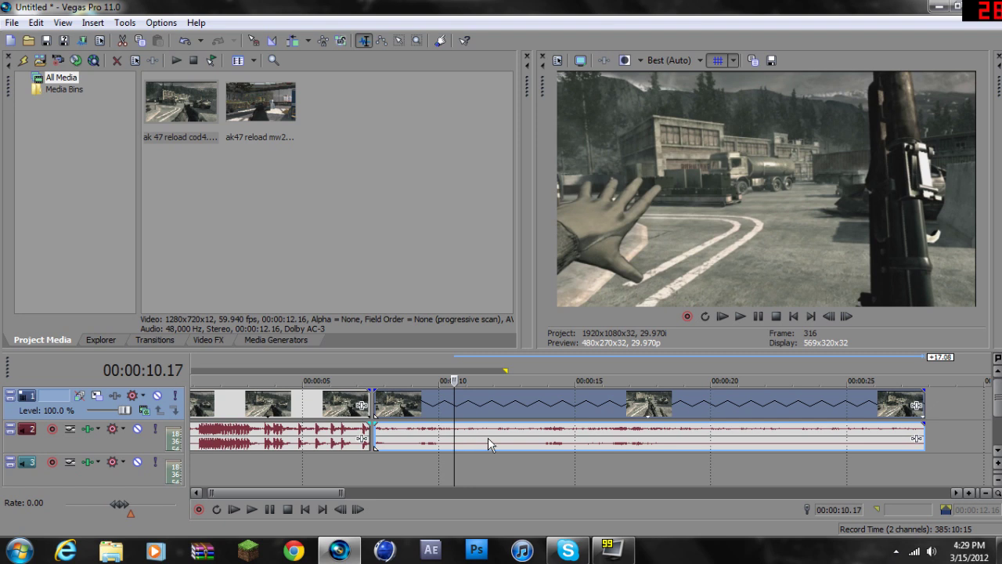
{"action": "left_click", "coordinate": [488, 438]}
{"action": "left_click", "coordinate": [512, 426]}
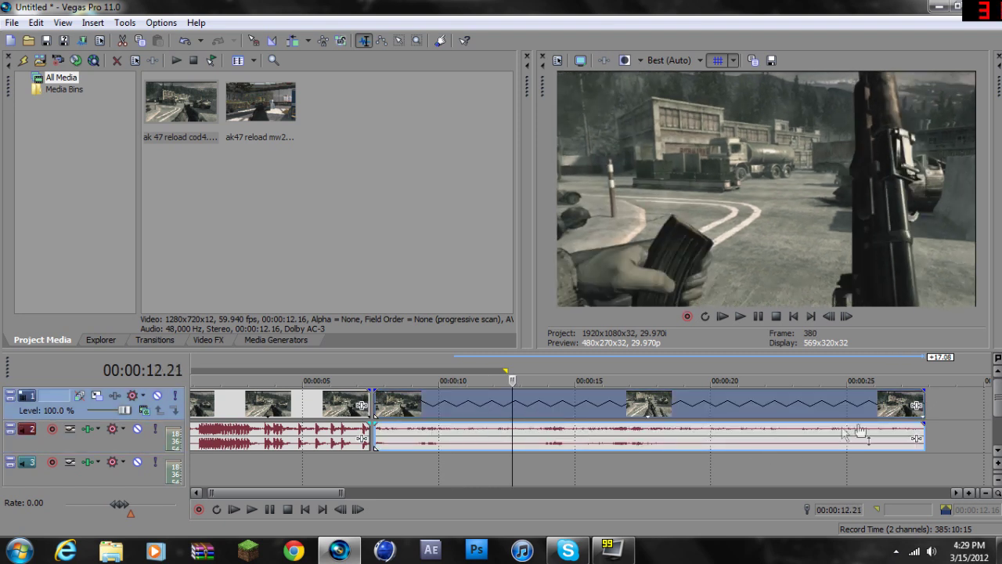
{"action": "double_click", "coordinate": [593, 410]}
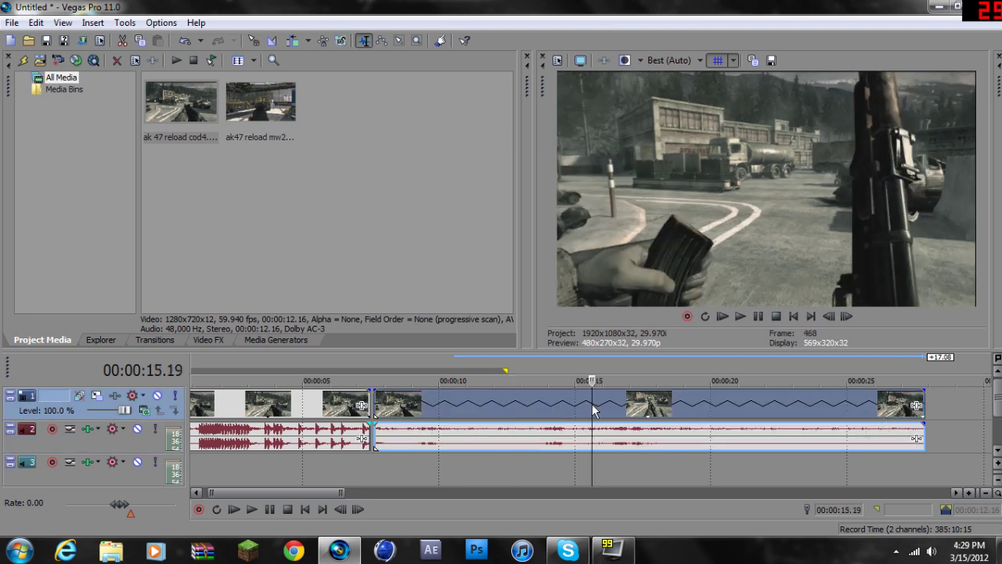
{"action": "key", "text": "space"}
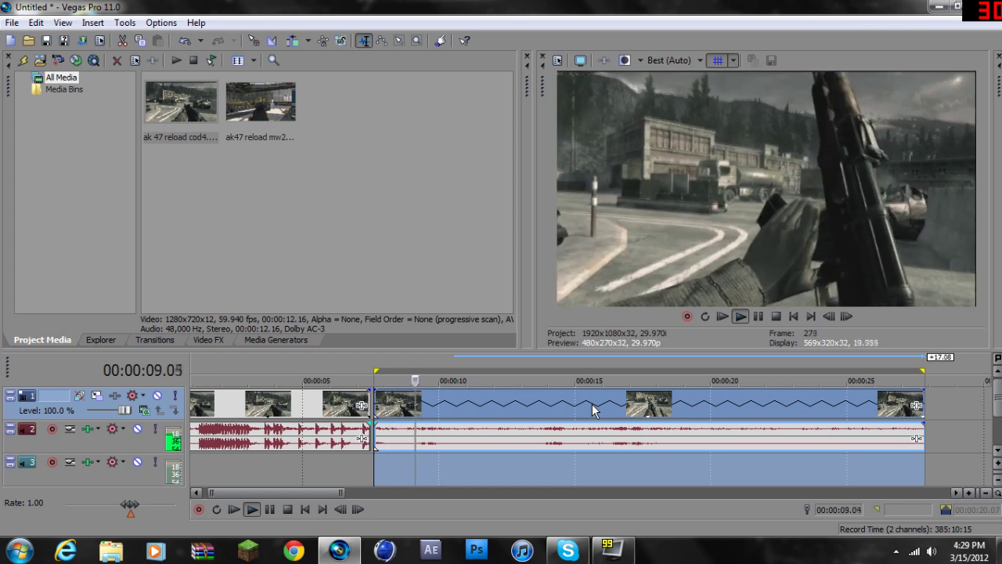
{"action": "key", "text": "space"}
{"action": "left_click", "coordinate": [601, 410]}
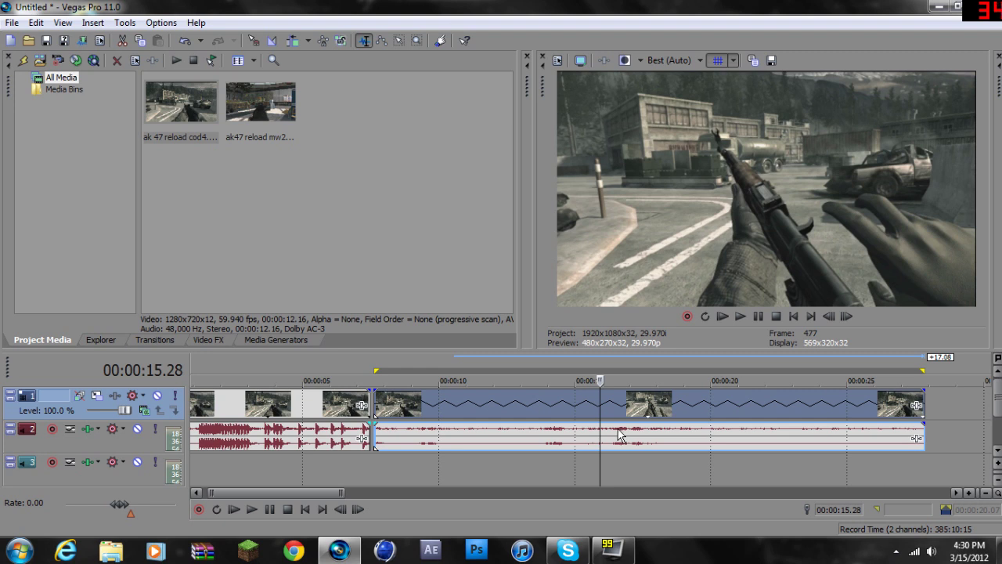
{"action": "left_click", "coordinate": [596, 403]}
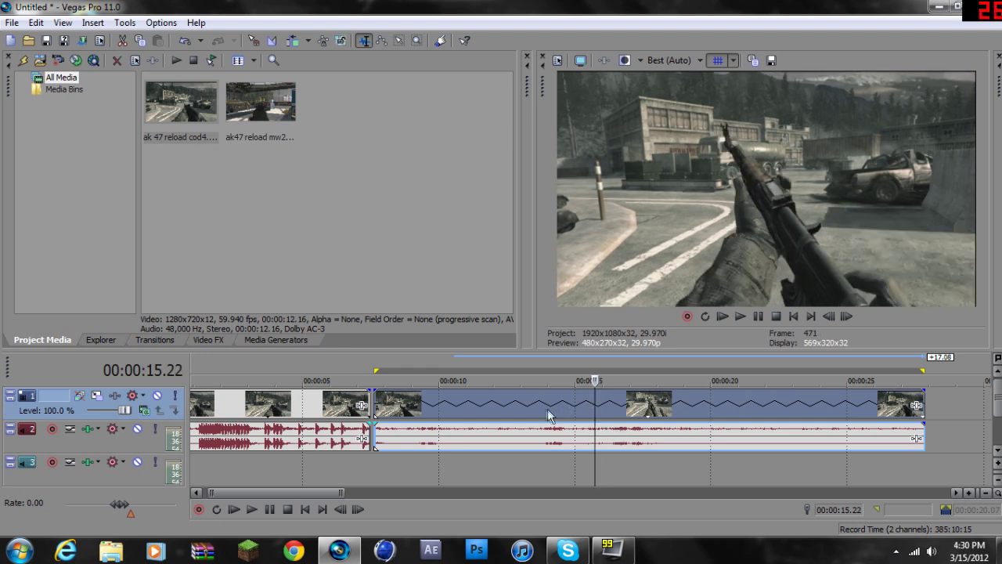
{"action": "left_click", "coordinate": [548, 443]}
{"action": "left_click", "coordinate": [581, 441]}
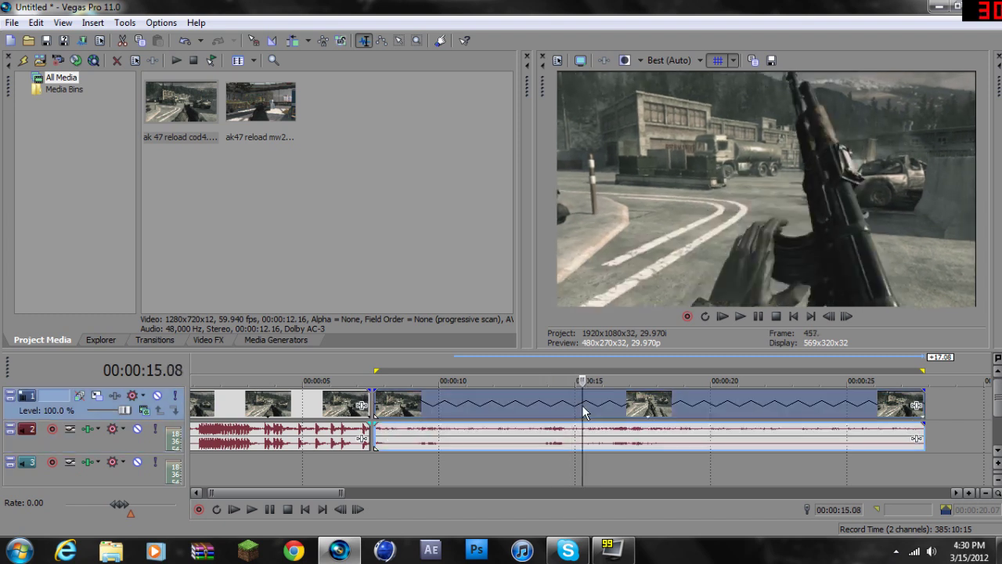
{"action": "left_click", "coordinate": [618, 432]}
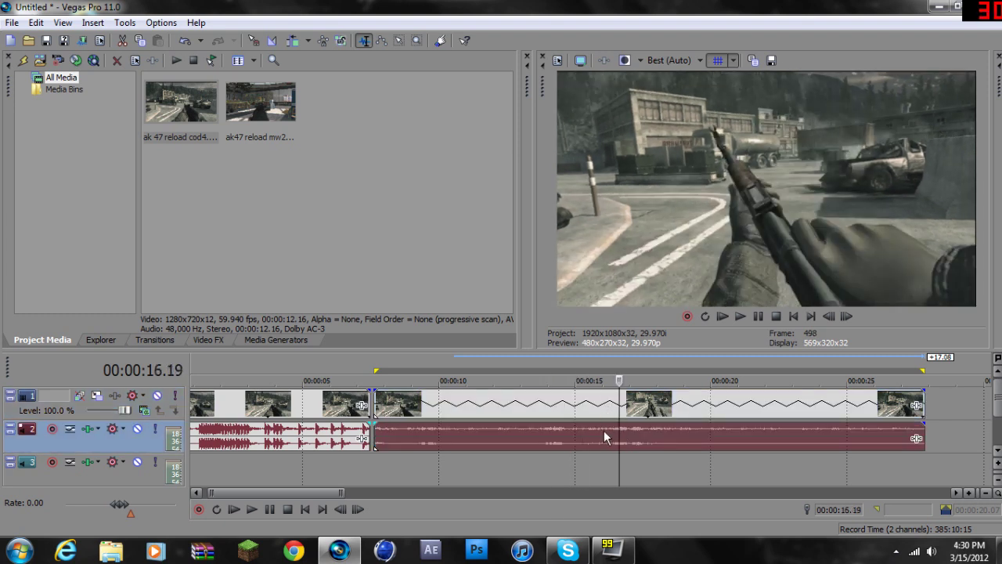
- Delete the slow-motion part's audio and zoom the timeline out
{"action": "key", "text": "Delete"}
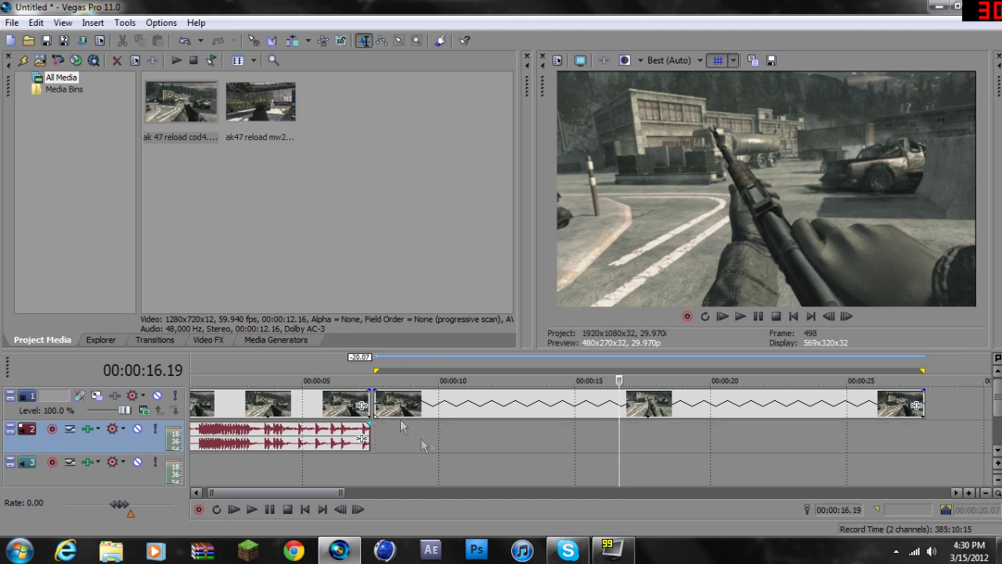
{"action": "left_click", "coordinate": [986, 493]}
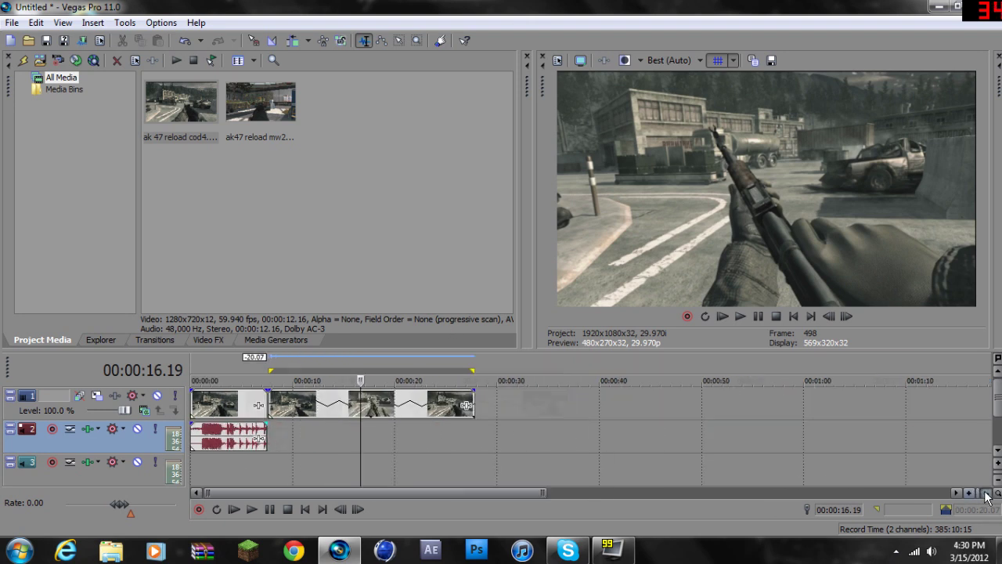
{"action": "left_click", "coordinate": [986, 493]}
- Add a test cod4 clip at 00:00:30, split it with S, and shift its split-off audio right
{"action": "left_click_drag", "start_coordinate": [181, 102], "coordinate": [411, 403]}
{"action": "left_click", "coordinate": [450, 406]}
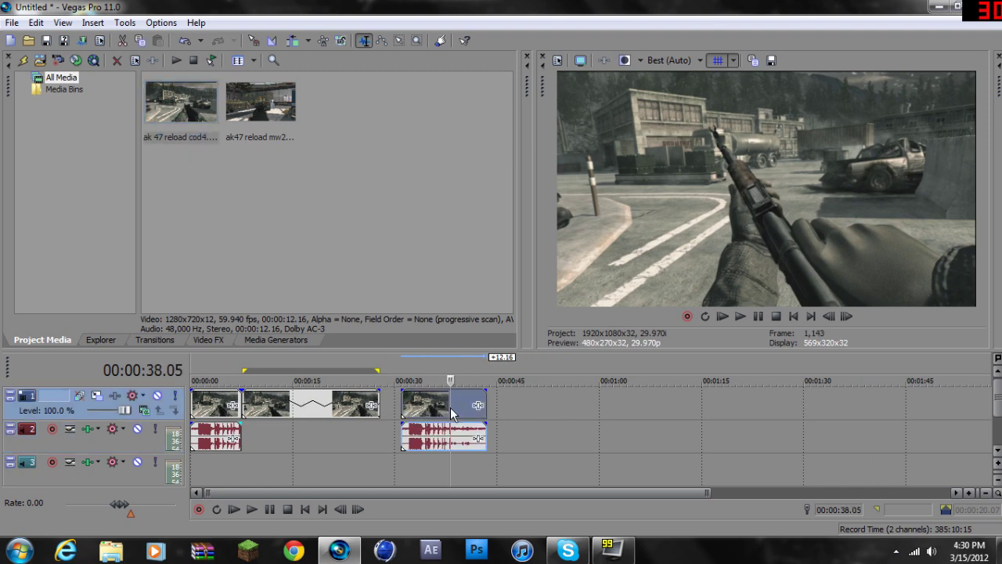
{"action": "key", "text": "s"}
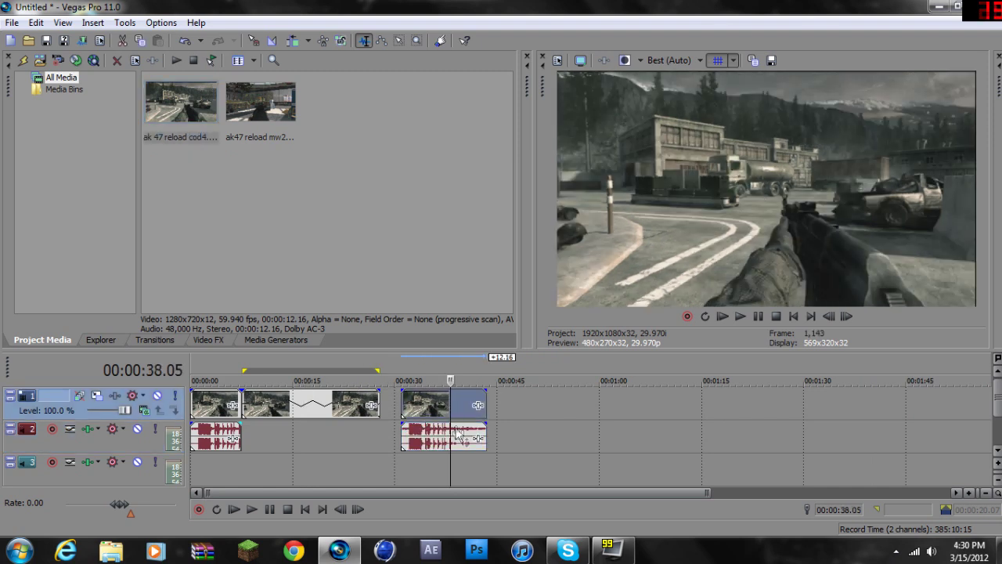
{"action": "left_click", "coordinate": [457, 431]}
{"action": "left_click", "coordinate": [458, 430]}
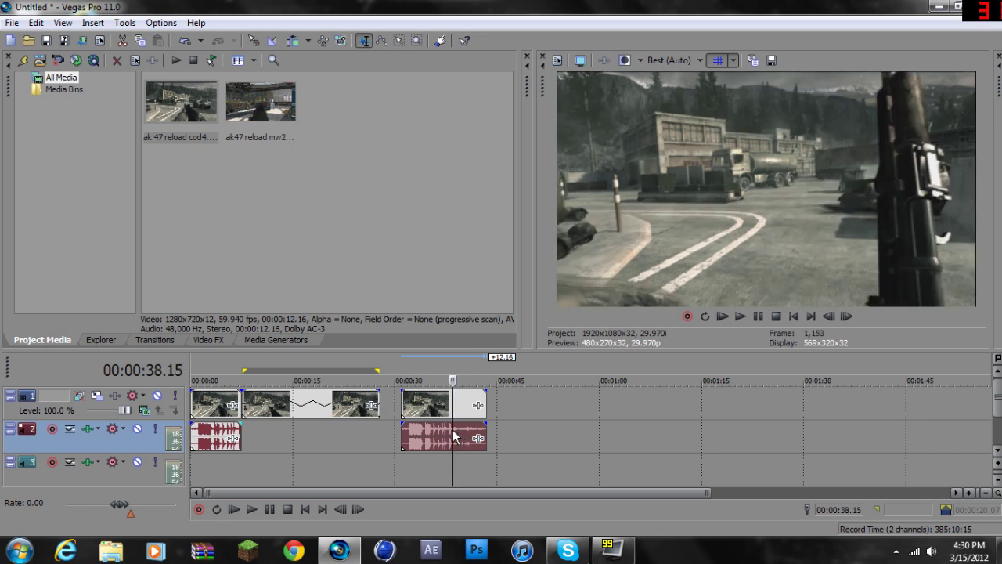
{"action": "left_click_drag", "start_coordinate": [459, 428], "coordinate": [507, 436]}
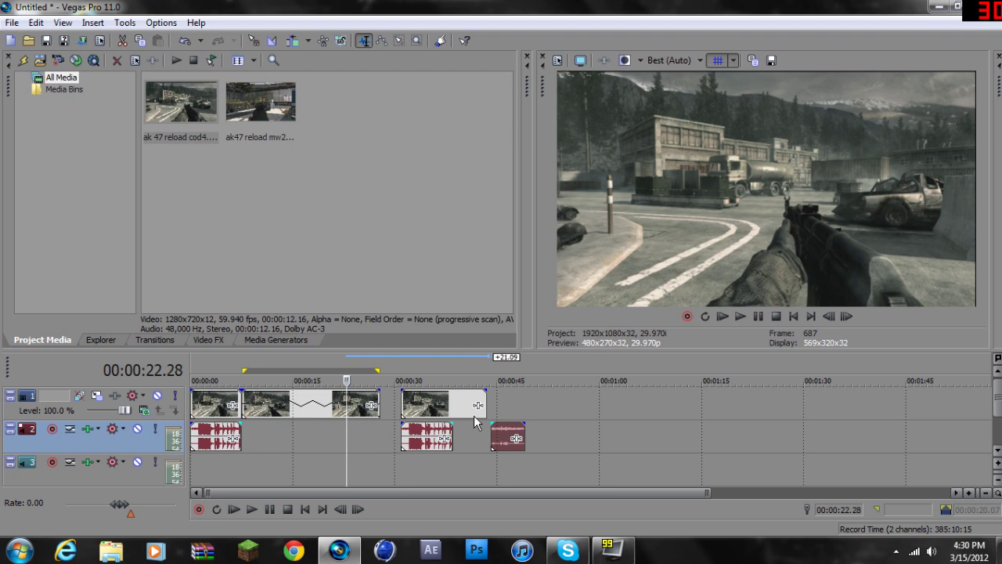
- Delete the test clip's two audio events and start playback
{"action": "left_click", "coordinate": [441, 415]}
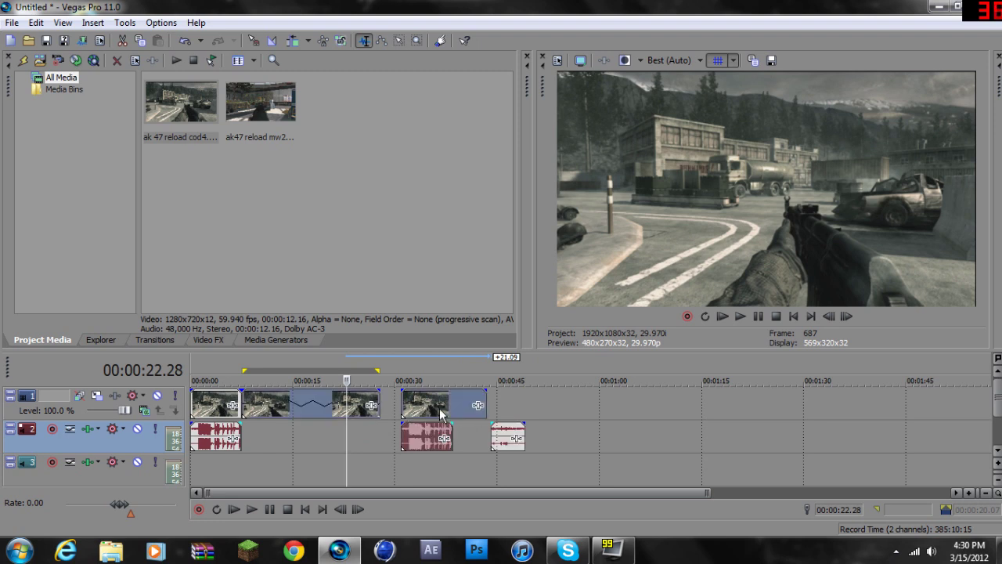
{"action": "left_click", "coordinate": [471, 411]}
{"action": "left_click", "coordinate": [450, 410]}
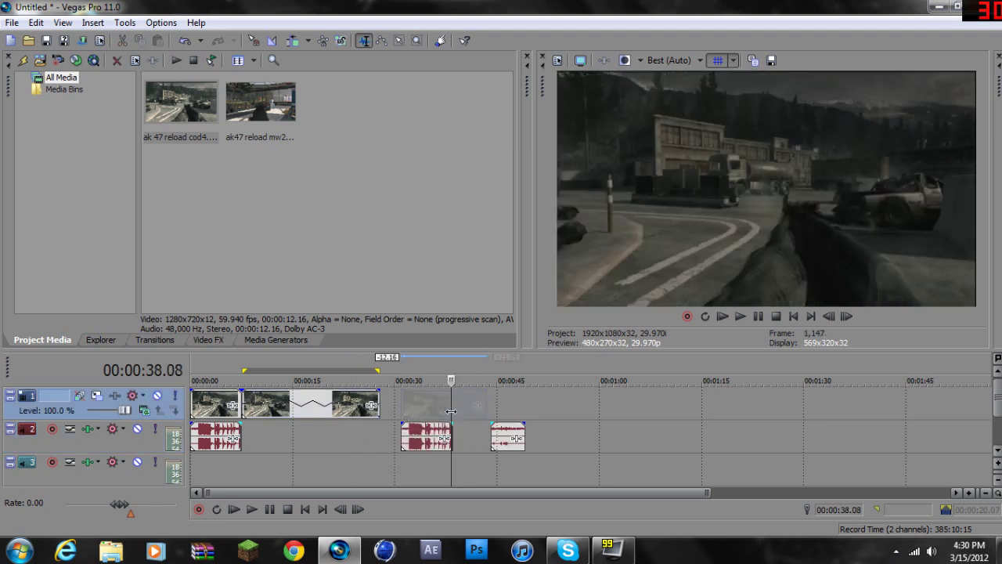
{"action": "left_click", "coordinate": [422, 439]}
{"action": "key", "text": "Delete"}
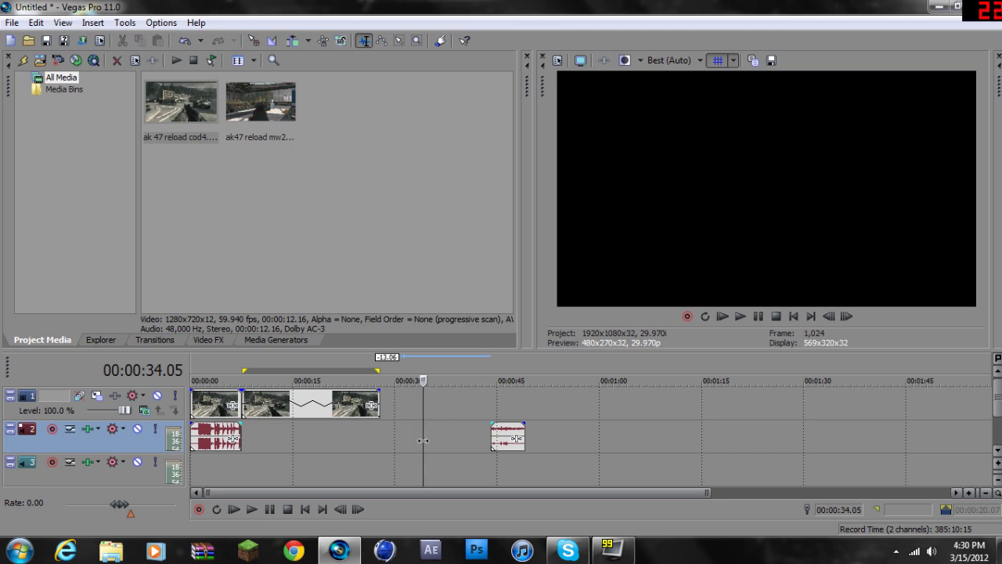
{"action": "left_click", "coordinate": [505, 441]}
{"action": "key", "text": "Delete"}
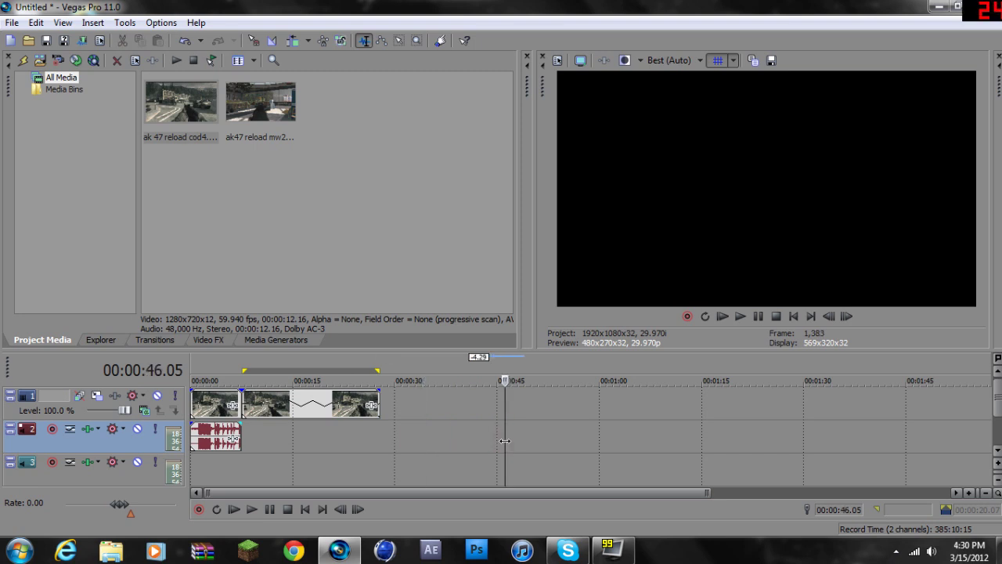
{"action": "key", "text": "space"}
{"action": "left_click", "coordinate": [241, 428]}
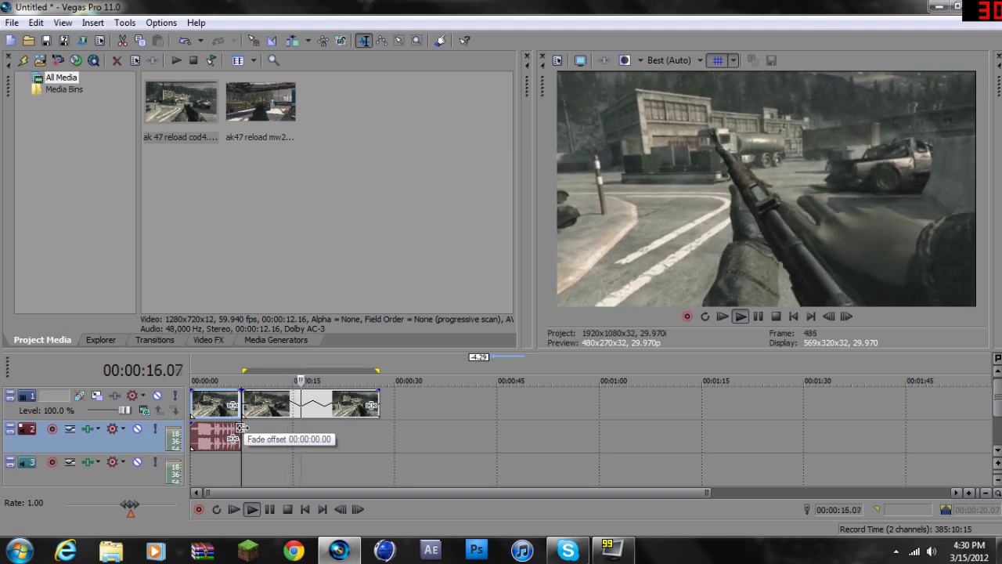
{"action": "key", "text": "space"}
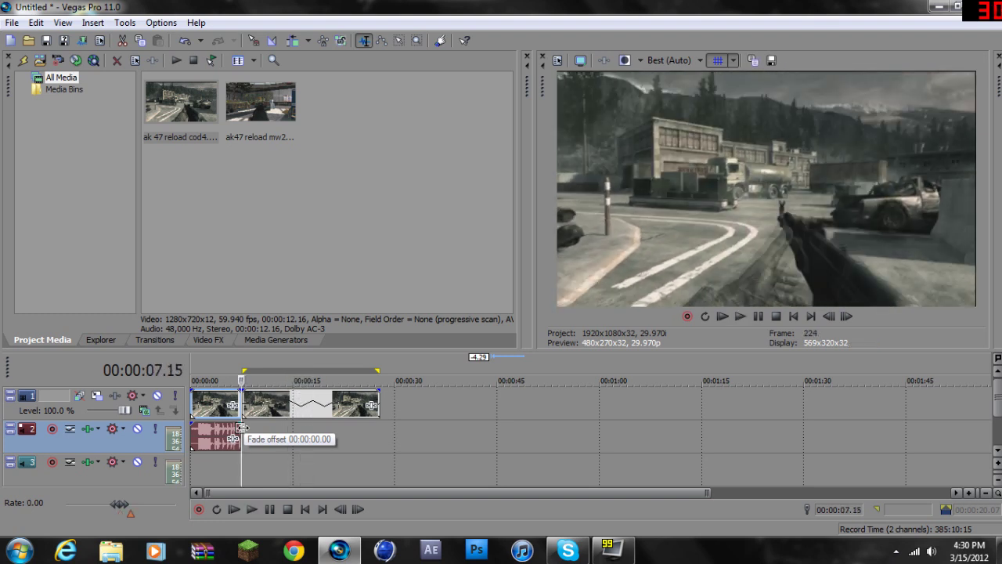
{"action": "left_click", "coordinate": [259, 428]}
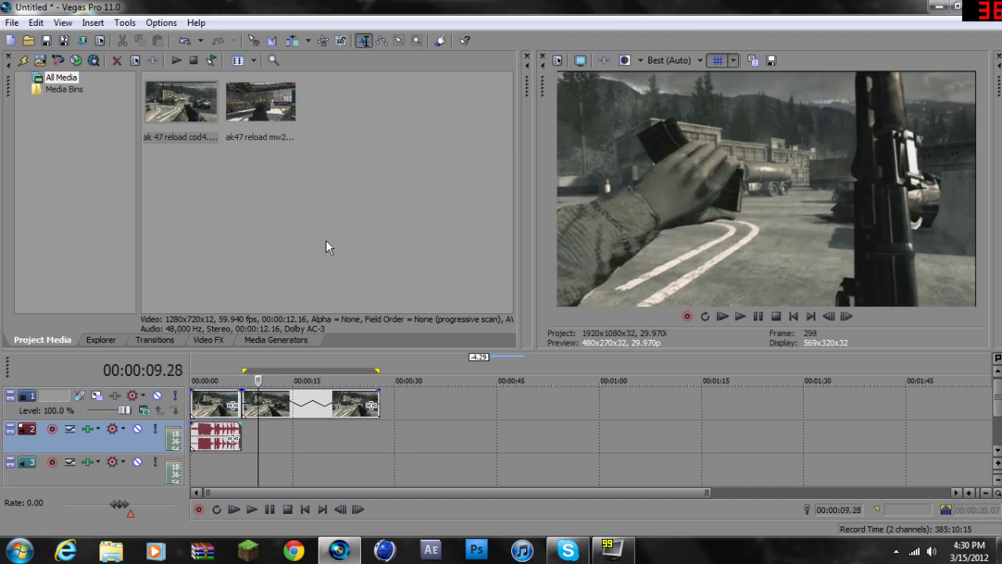
{"action": "left_click_drag", "start_coordinate": [213, 126], "coordinate": [414, 447]}
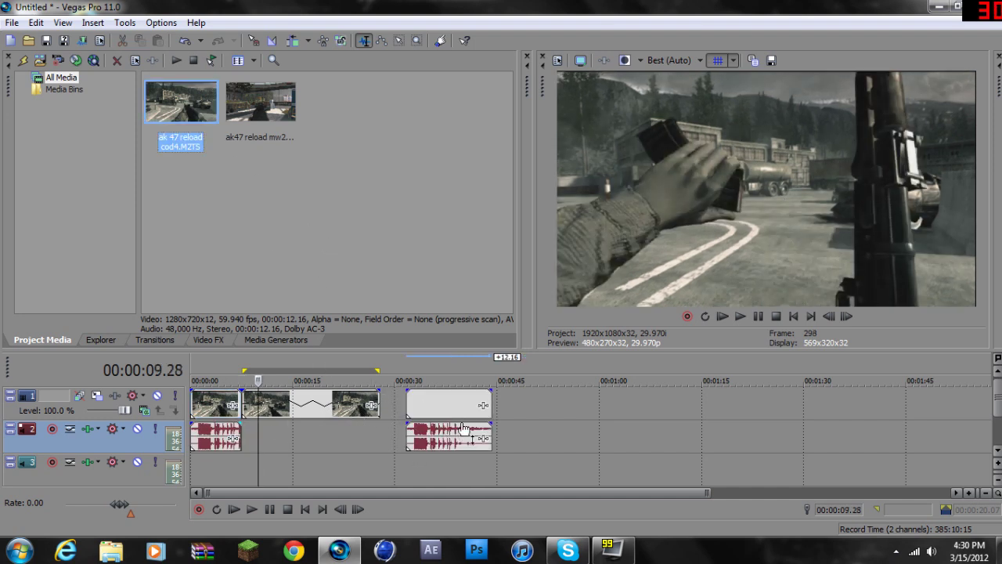
{"action": "left_click", "coordinate": [459, 423]}
{"action": "key", "text": "space"}
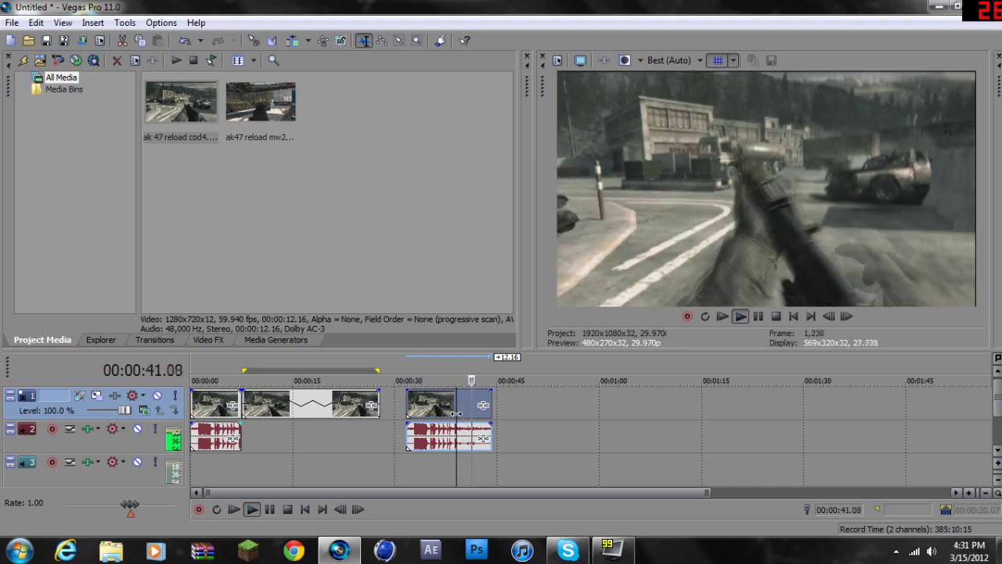
{"action": "key", "text": "space"}
{"action": "left_click", "coordinate": [467, 419]}
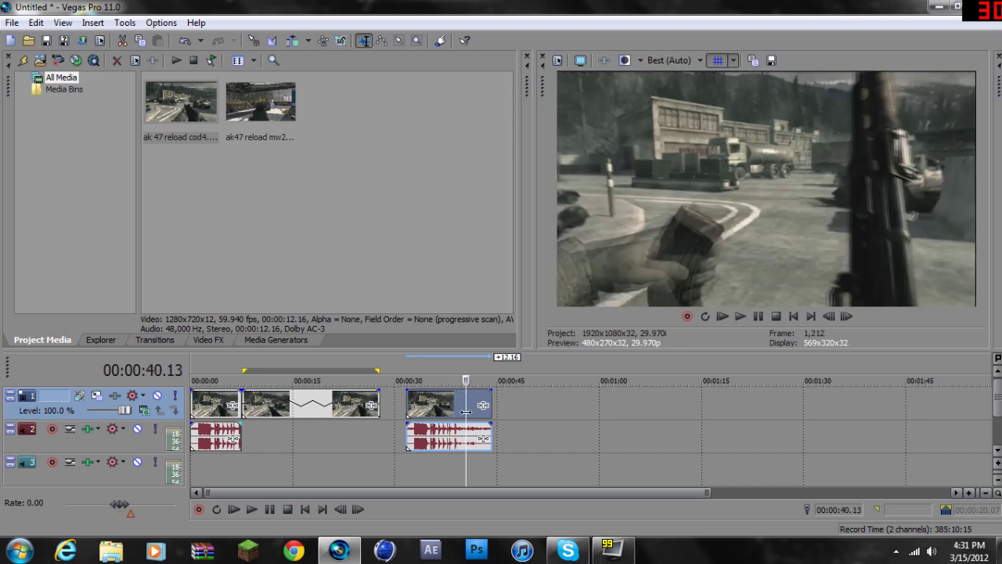
{"action": "key", "text": "Delete"}
{"action": "left_click", "coordinate": [248, 430]}
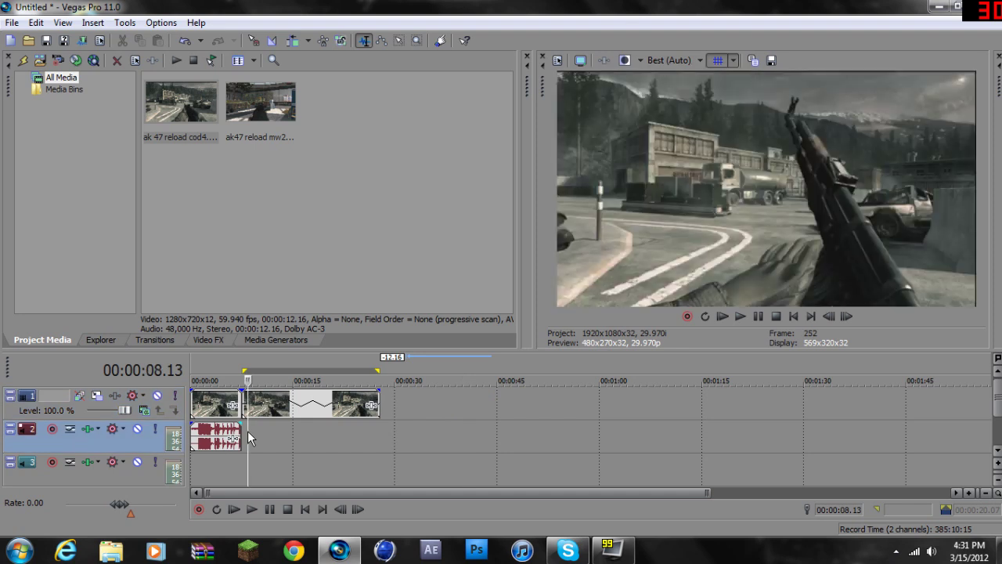